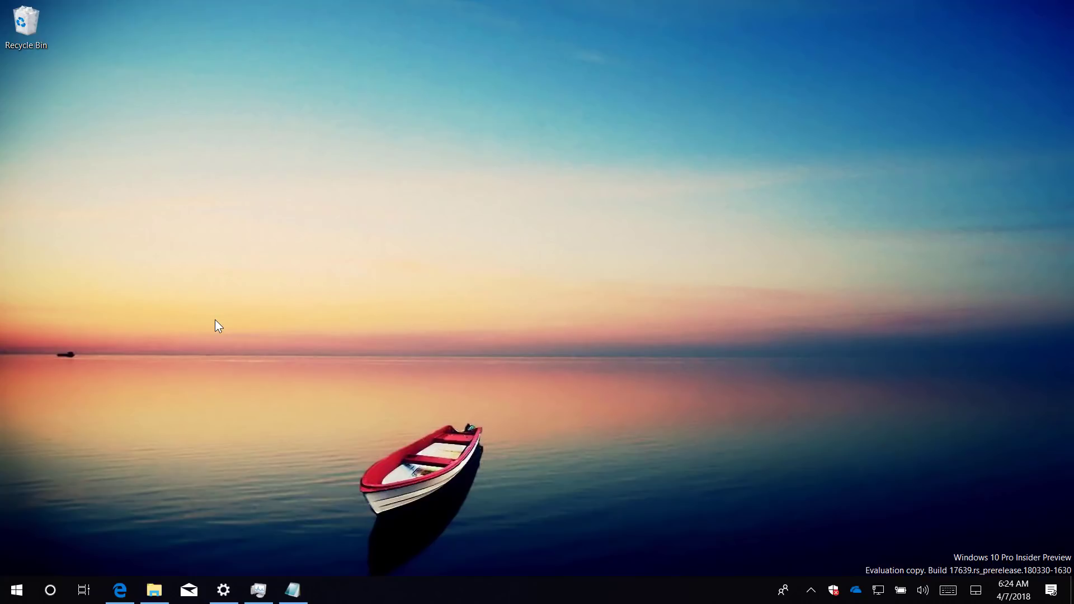
# Step: Maximize the Documents and Security windows from their taskbar previews
pyautogui.moveTo(153, 590)
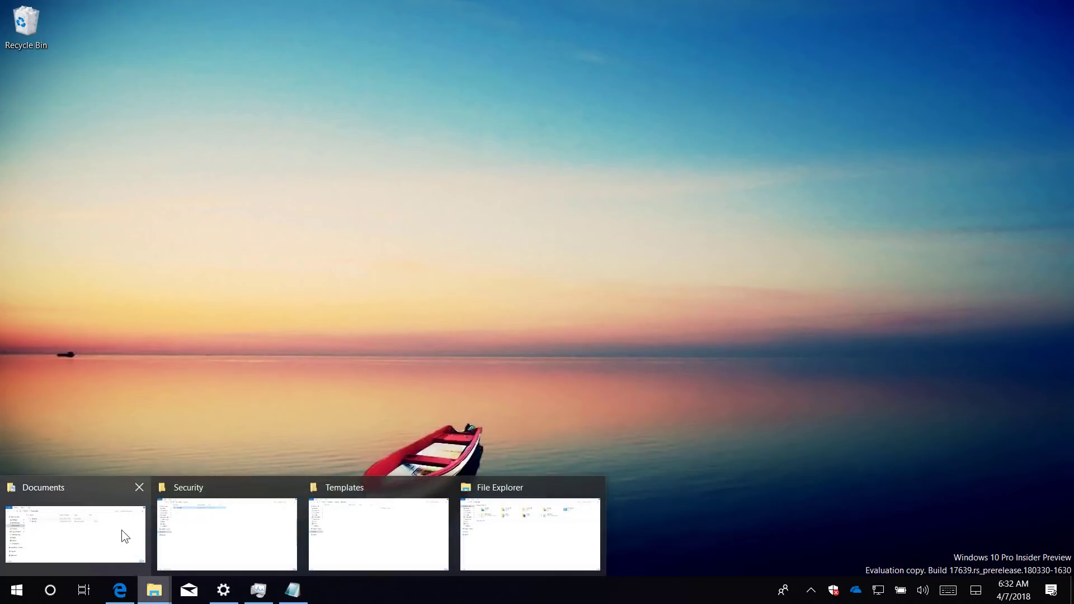
pyautogui.rightClick(122, 529)
pyautogui.click(160, 504)
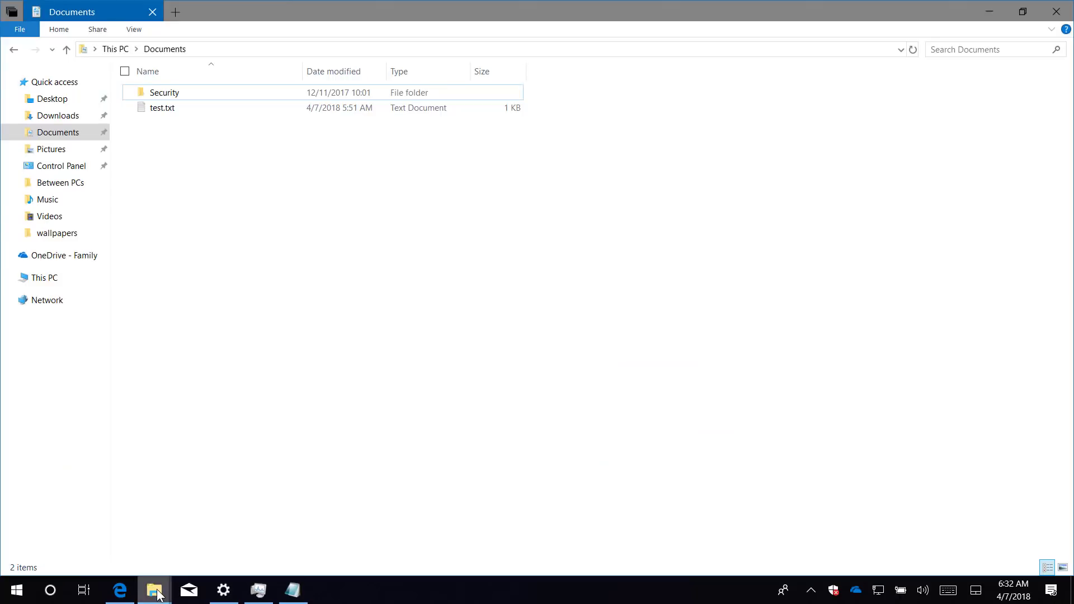
pyautogui.moveTo(153, 590)
pyautogui.rightClick(187, 531)
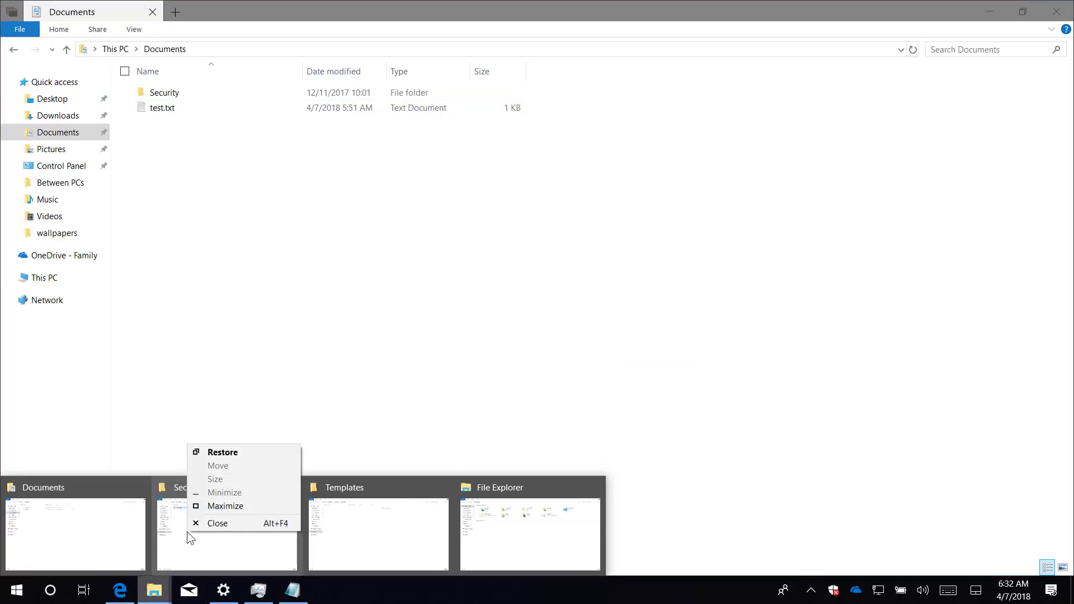
pyautogui.click(218, 505)
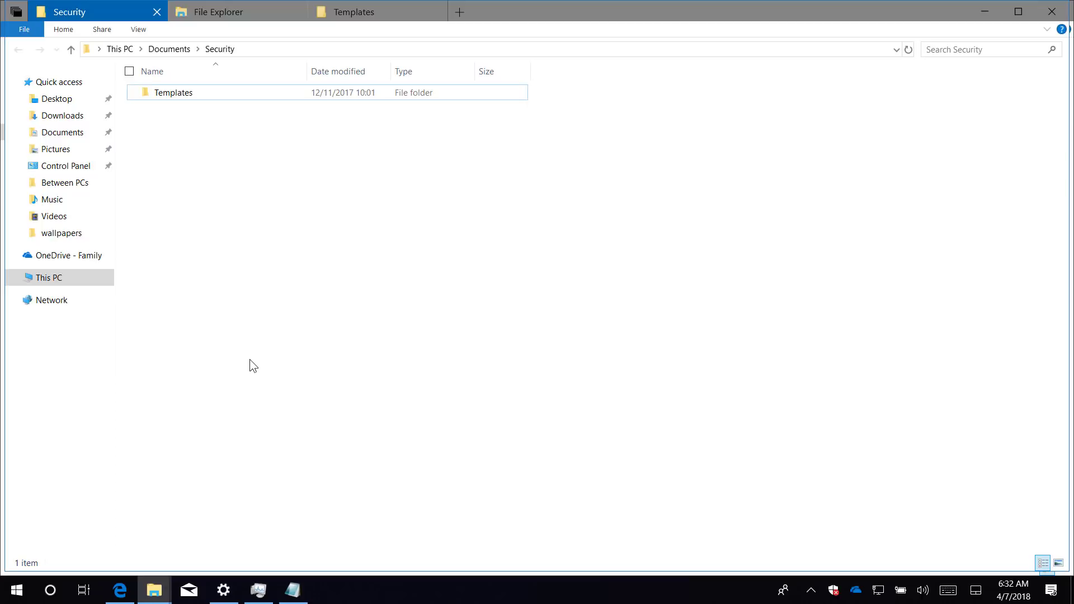
# Step: Move the File Explorer and Templates tabs to the end, then merge the Documents tab into the restored window
pyautogui.moveTo(215, 17); pyautogui.dragTo(393, 16)
pyautogui.moveTo(269, 11); pyautogui.dragTo(420, 11)
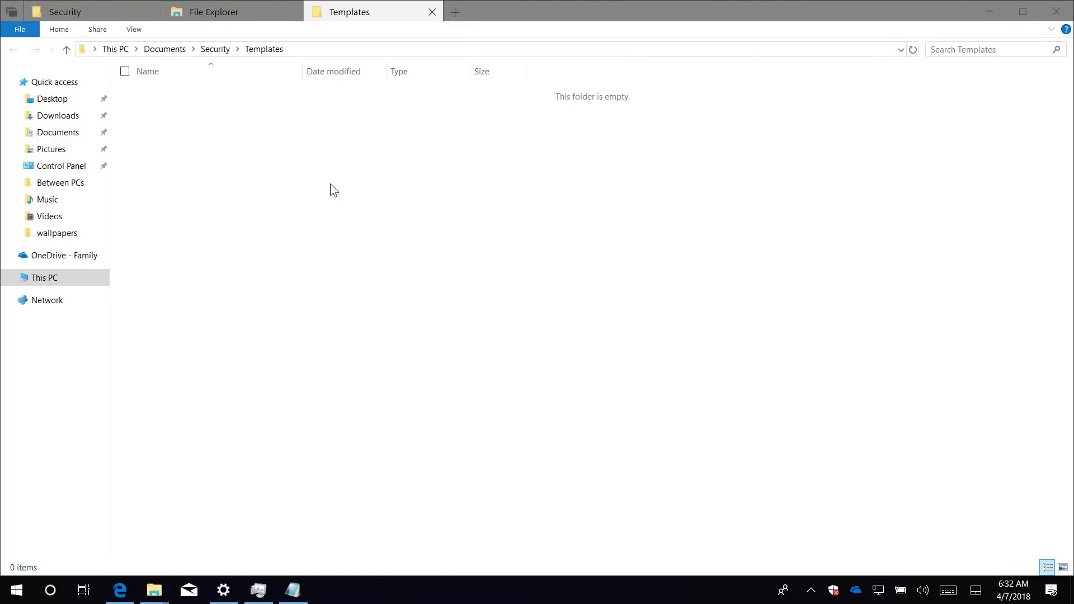
pyautogui.press('super+Down')
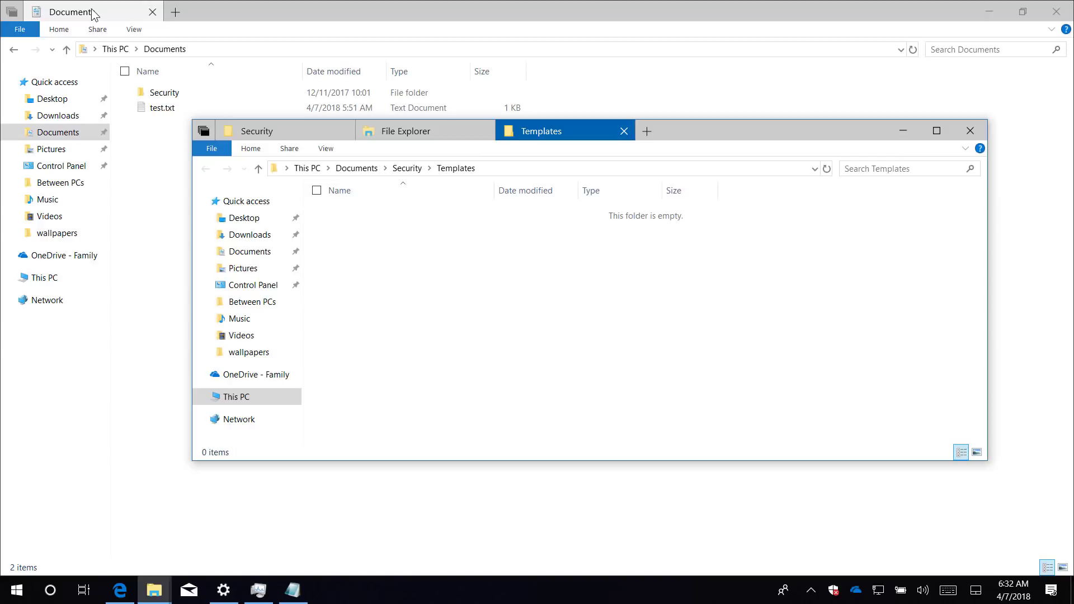
pyautogui.moveTo(94, 15); pyautogui.dragTo(305, 129)
pyautogui.click(481, 318)
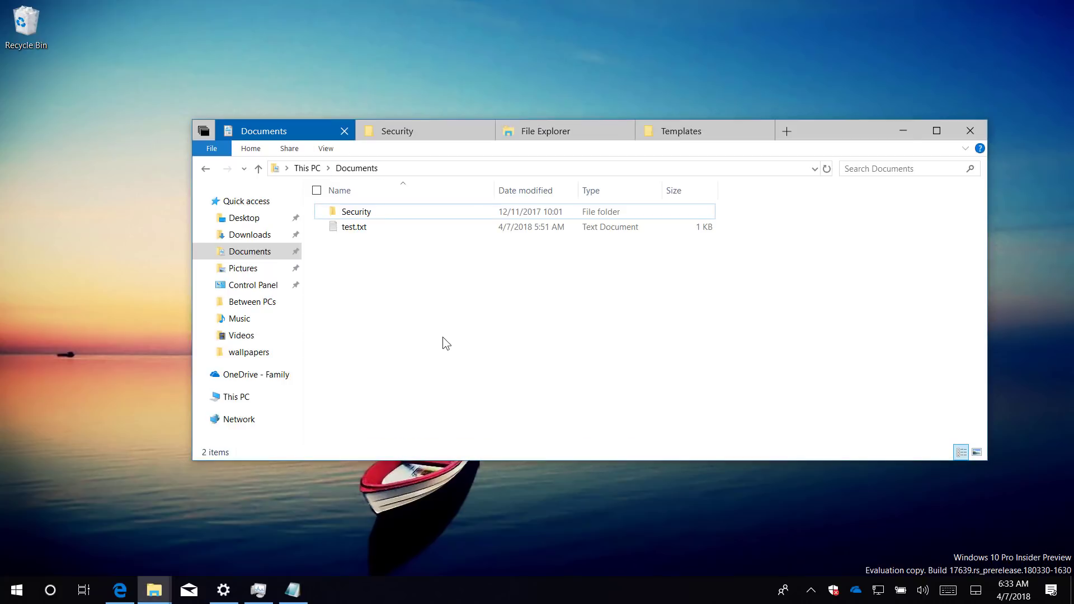
# Step: Maximize the merged window, switch to the Security tab with Alt+Tab, and dismiss its tab menu
pyautogui.click(937, 130)
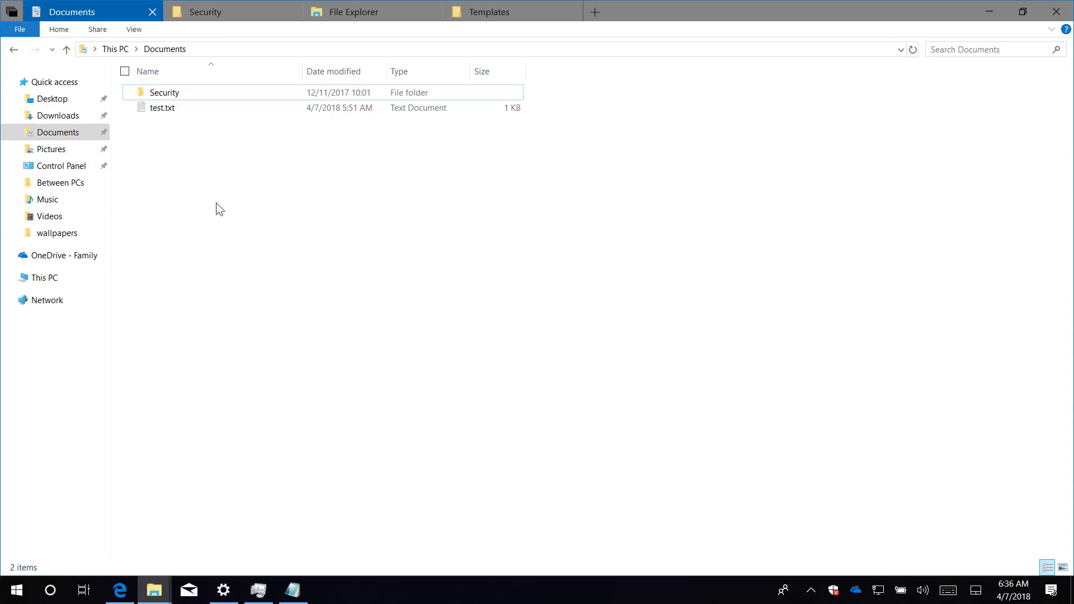
pyautogui.hotkey('alt', 'Tab')
pyautogui.hotkey('alt', 'Tab')
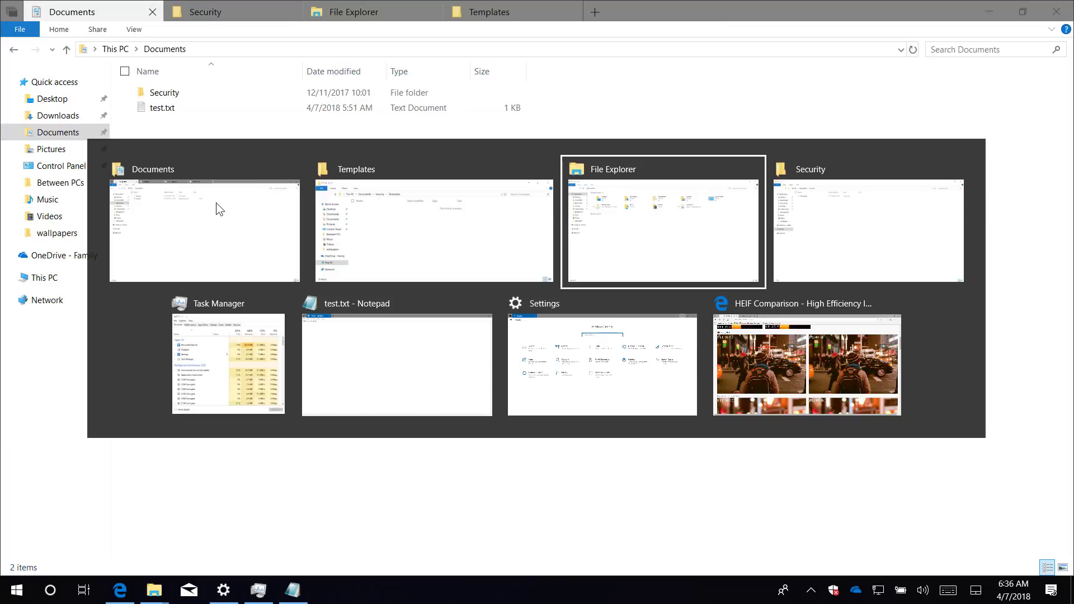
pyautogui.hotkey('alt', 'Tab')
pyautogui.hotkey('alt', 'Tab')
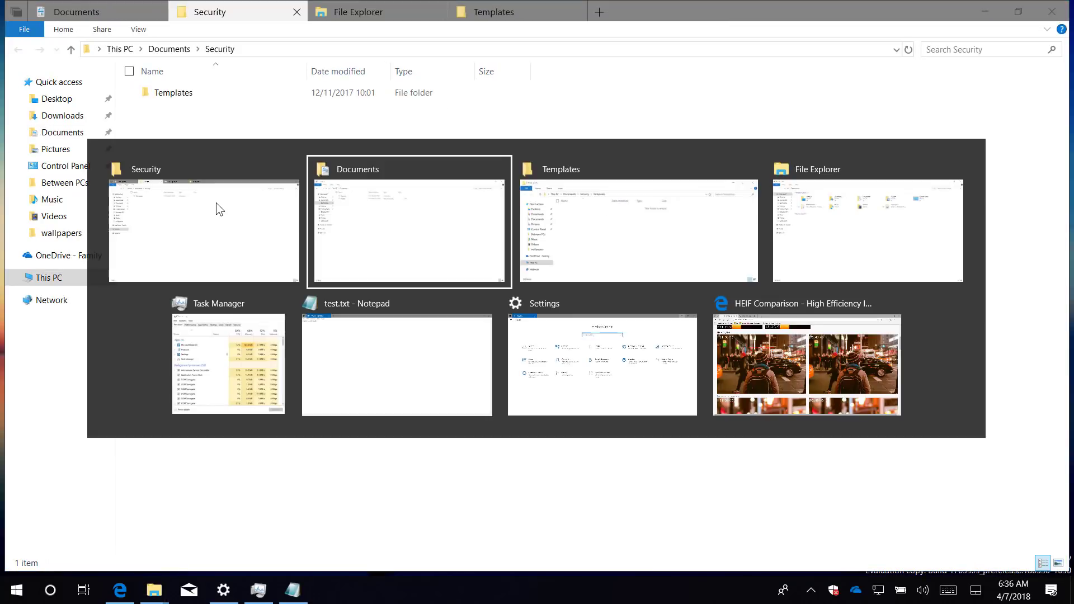
pyautogui.hotkey('alt', 'shift', 'Tab')
pyautogui.hotkey('alt', 'Tab')
pyautogui.hotkey('alt', 'shift', 'Tab')
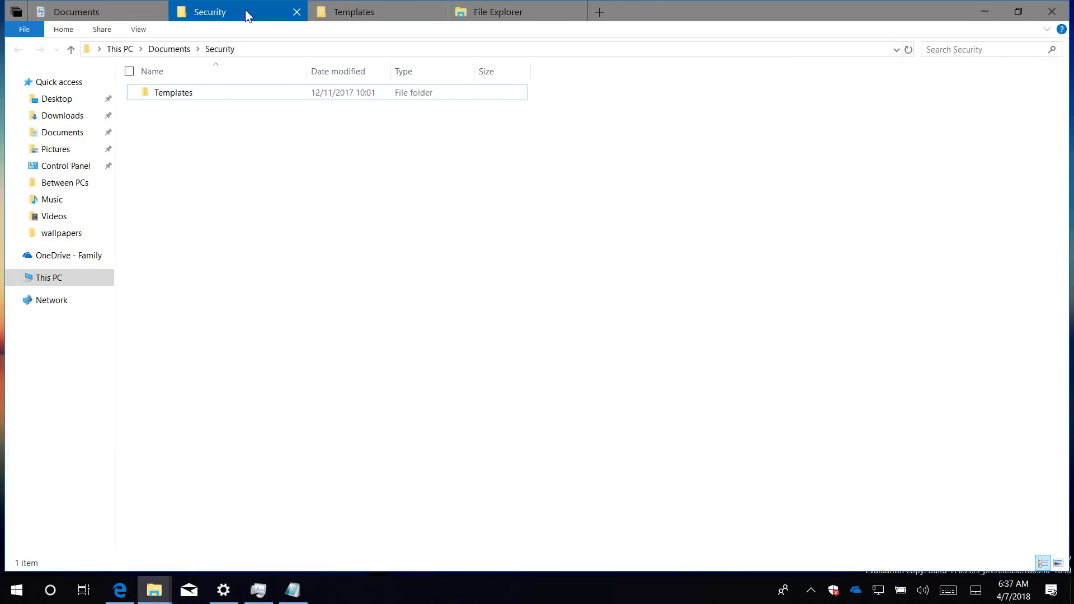
pyautogui.rightClick(245, 9)
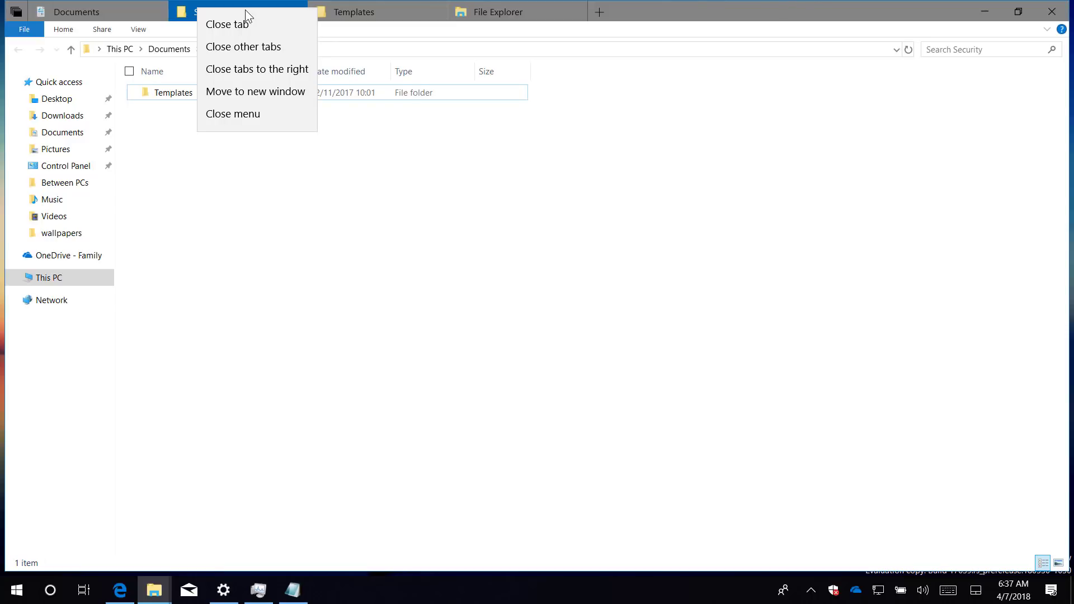
pyautogui.click(243, 119)
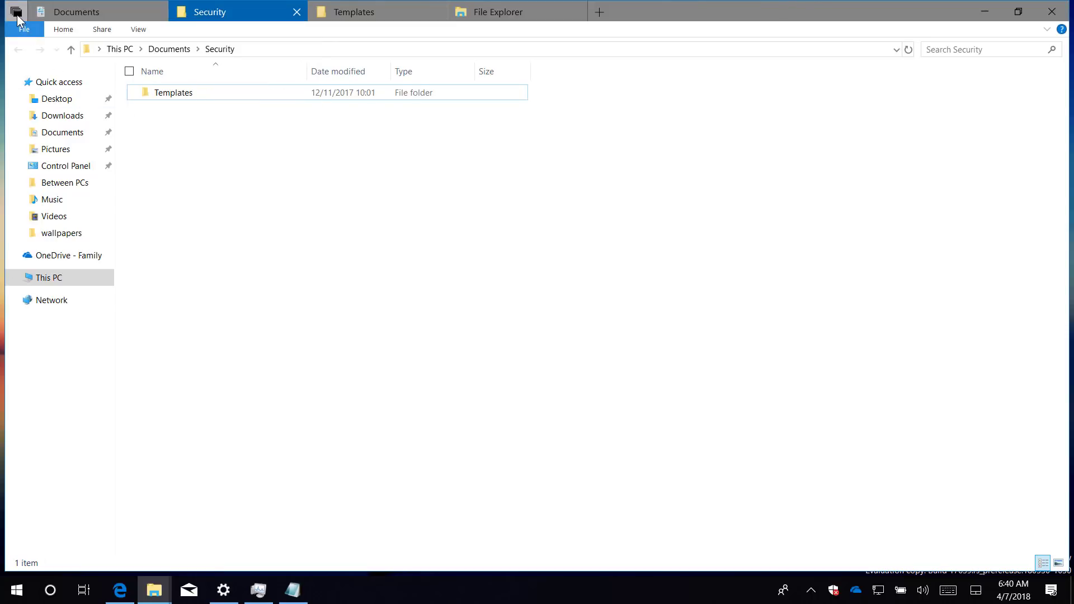
# Step: Restore the earlier File Explorer tab from the Previous tabs list and switch to it
pyautogui.click(17, 15)
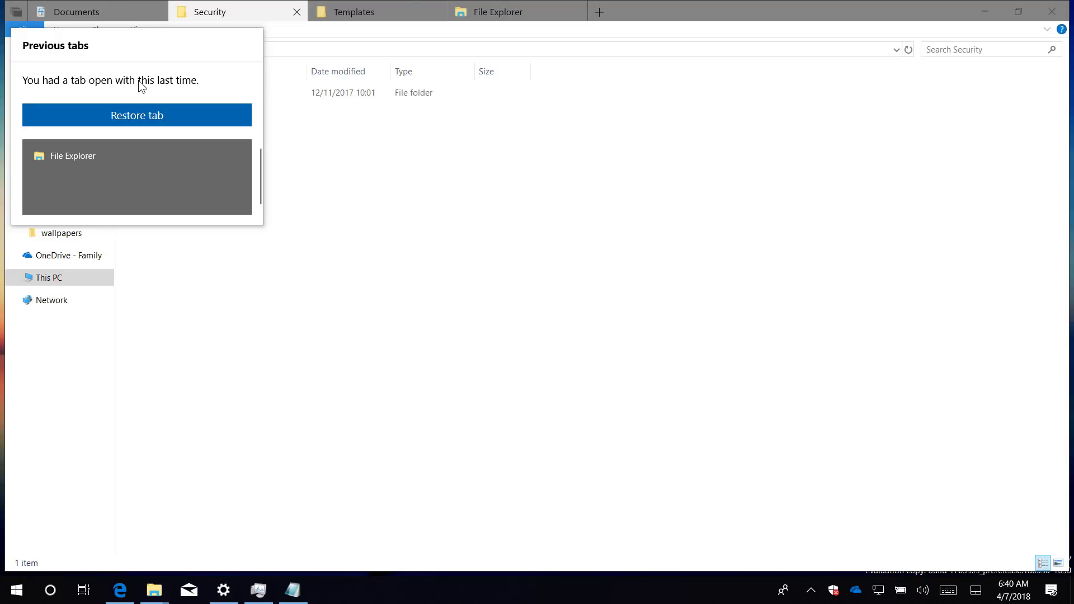
pyautogui.click(135, 177)
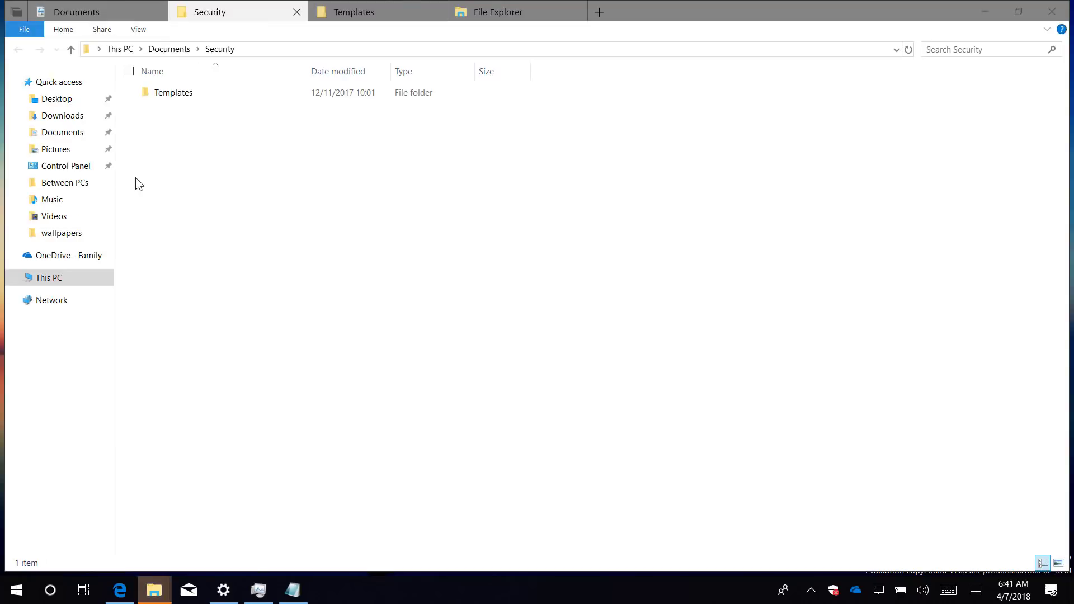
pyautogui.click(499, 10)
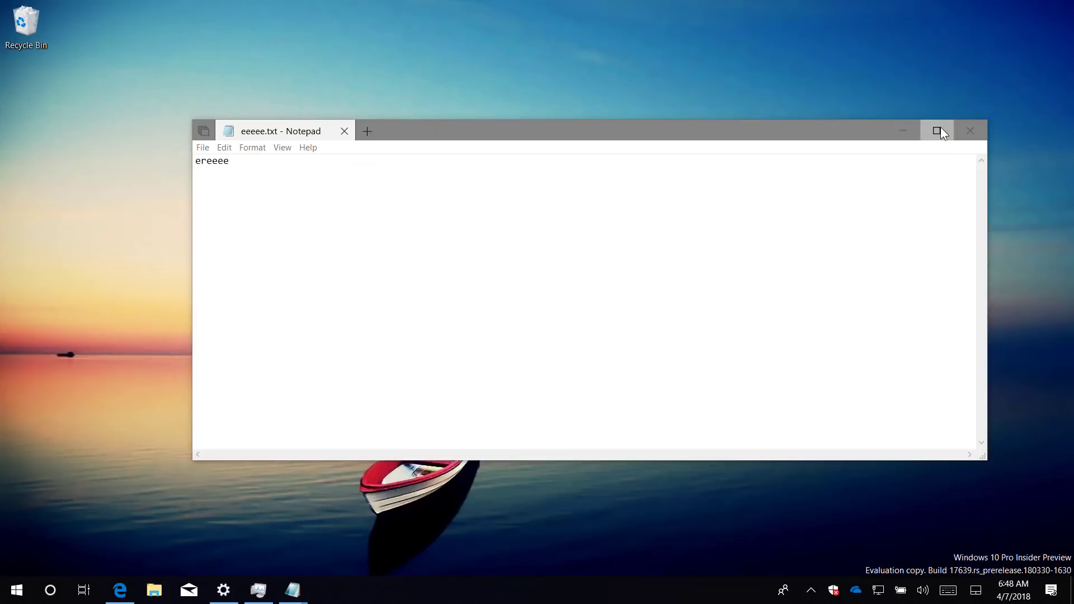
# Step: Close the eeeee.txt note and resume the earlier File Explorer activity from the Task View timeline
pyautogui.click(960, 129)
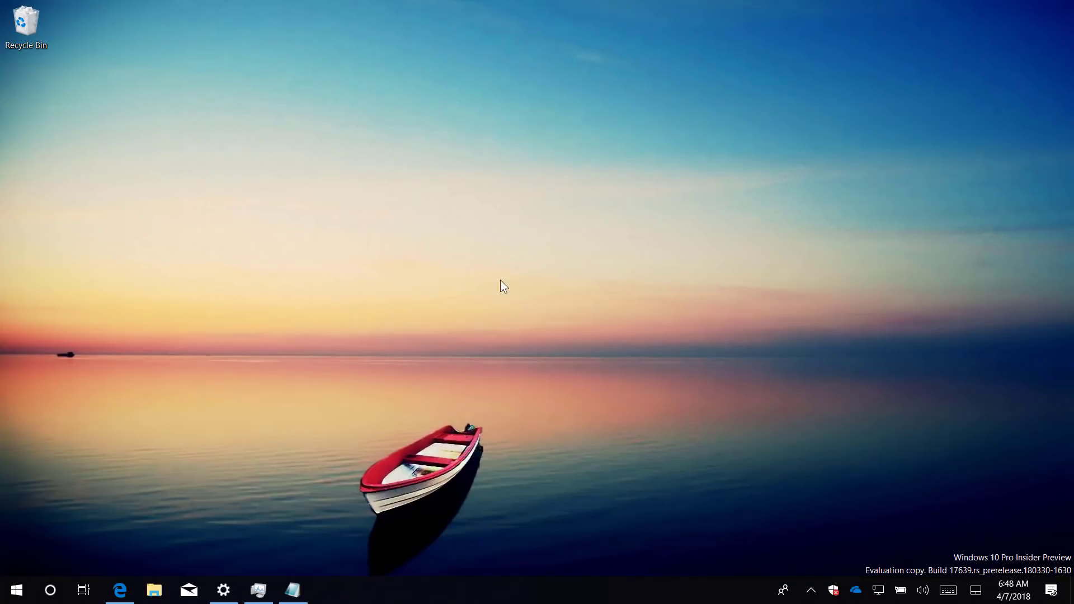
pyautogui.click(88, 590)
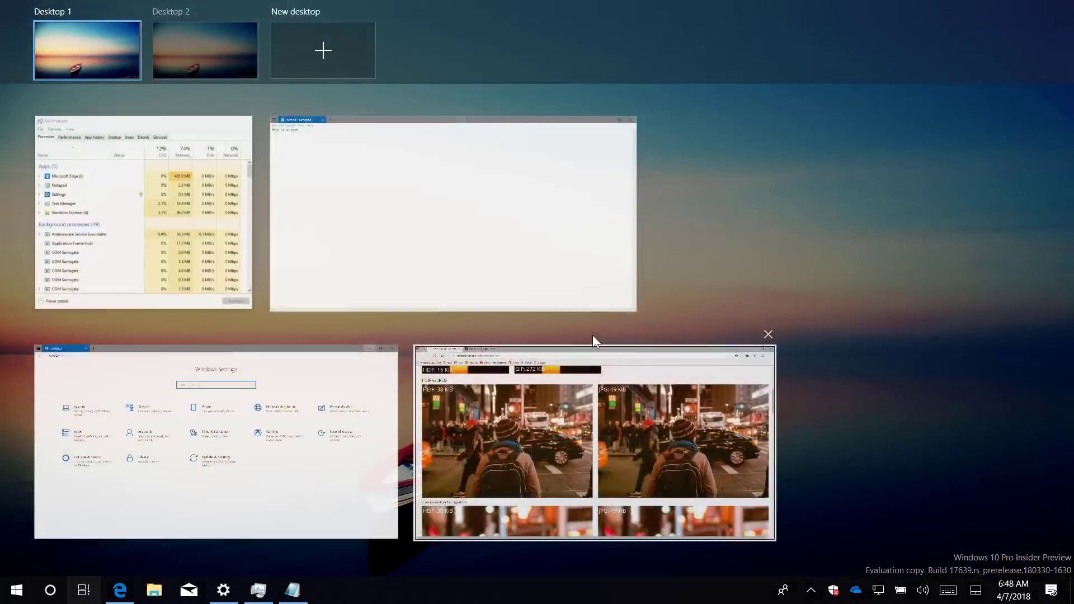
pyautogui.scroll(-6, 593, 333)
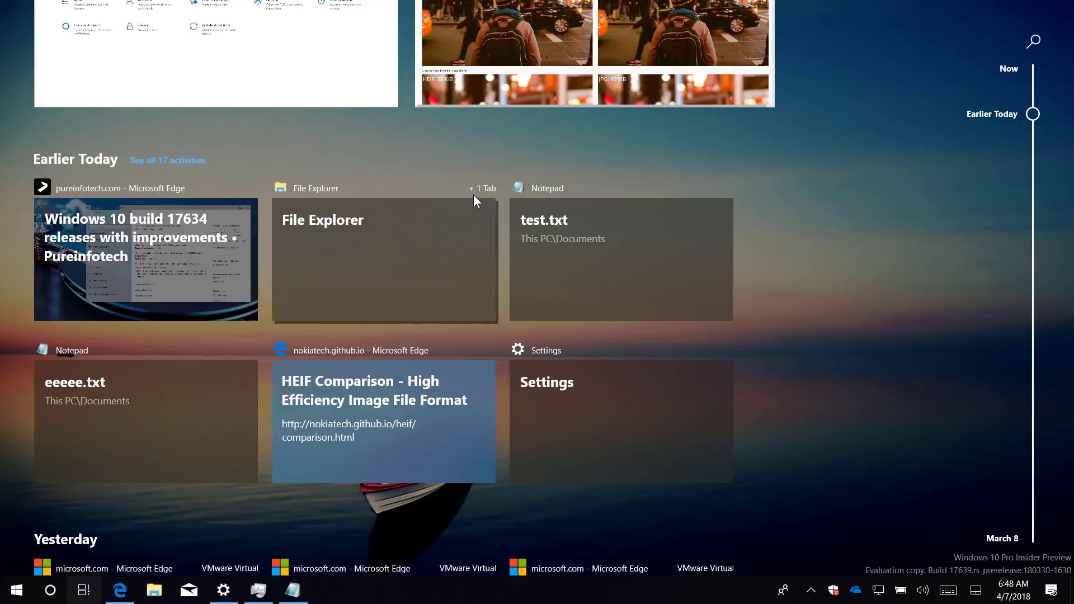
pyautogui.click(387, 269)
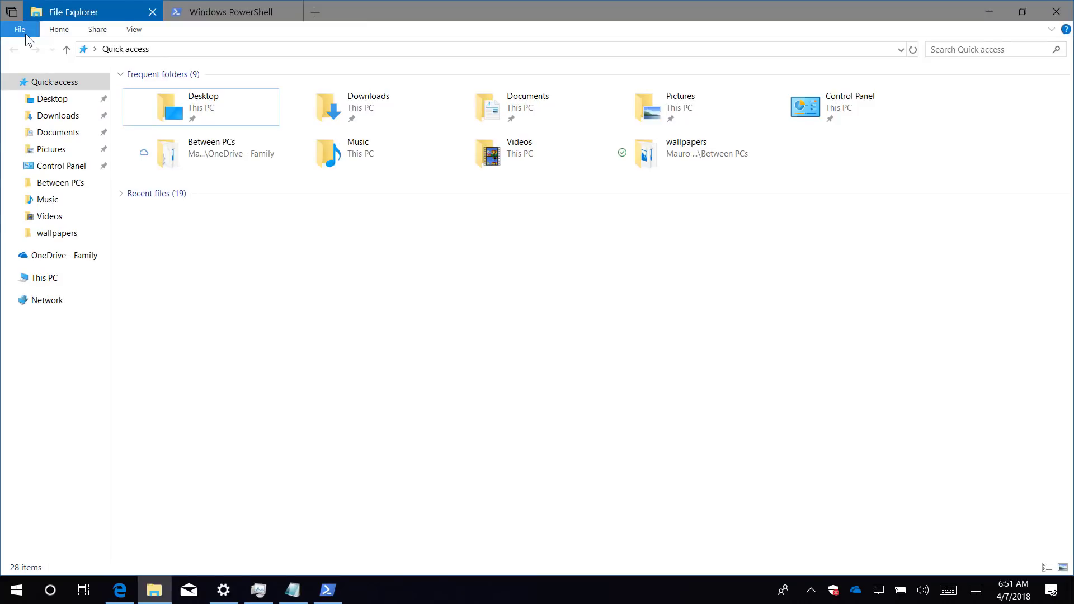
# Step: Open a new tab, then open the Security folder in new tabs, adding another with Ctrl+N
pyautogui.click(20, 29)
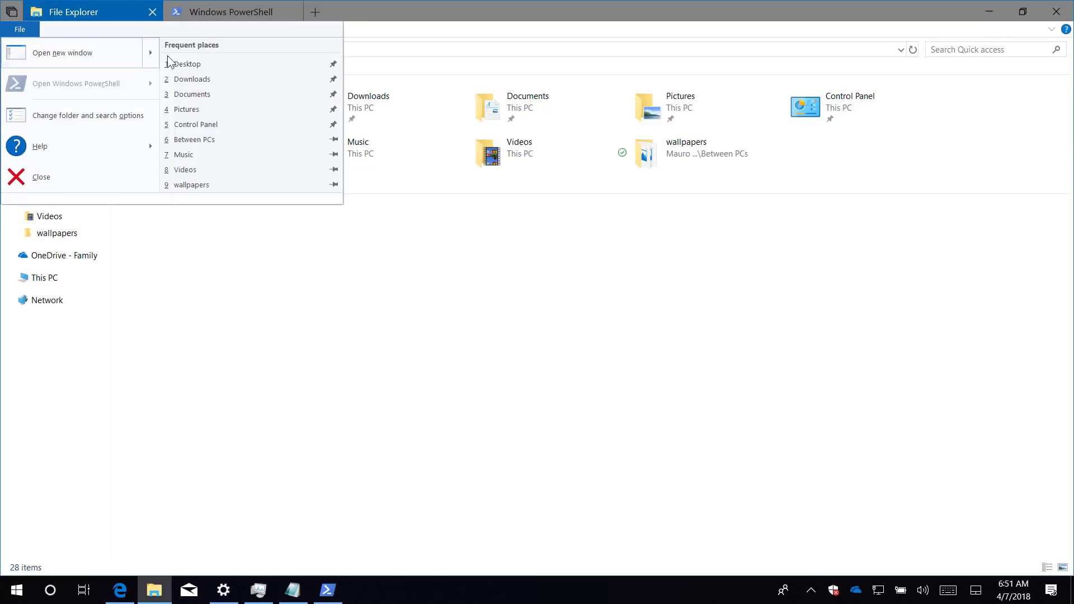
pyautogui.moveTo(153, 54)
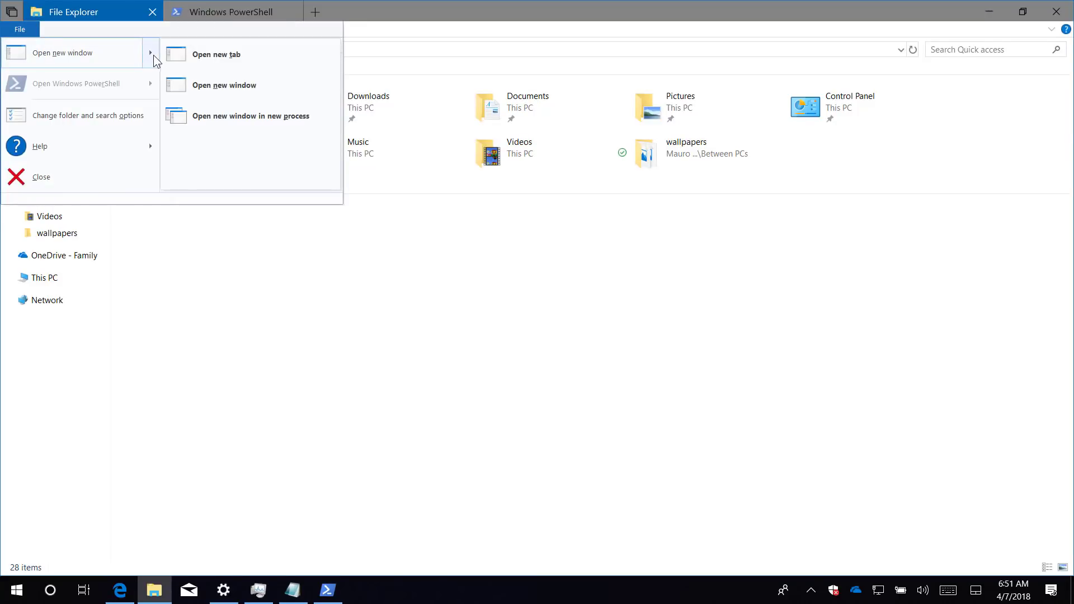
pyautogui.click(219, 56)
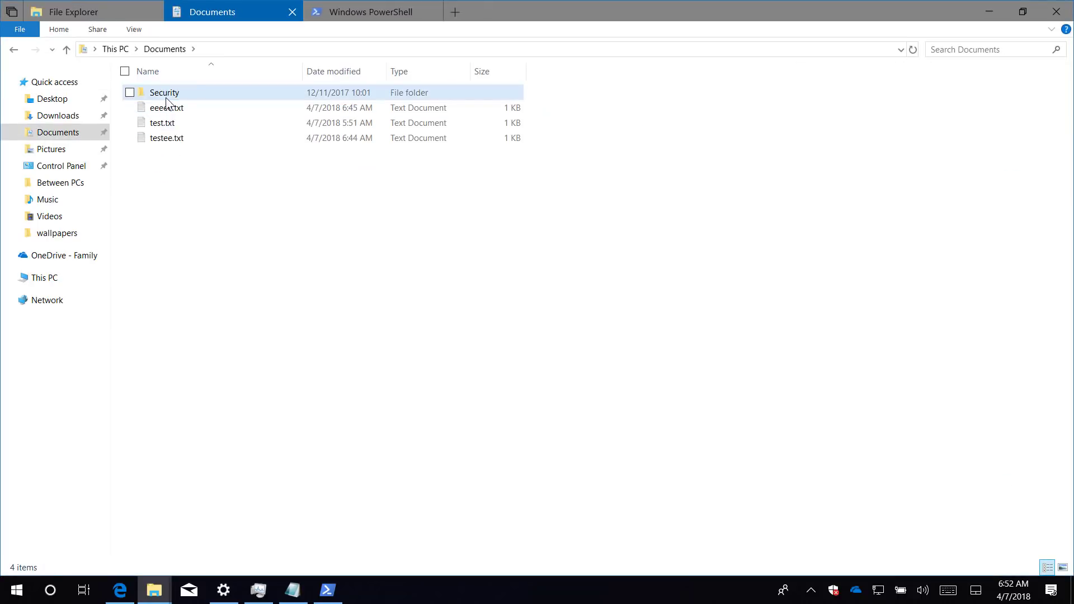
pyautogui.click(166, 92)
pyautogui.rightClick(166, 93)
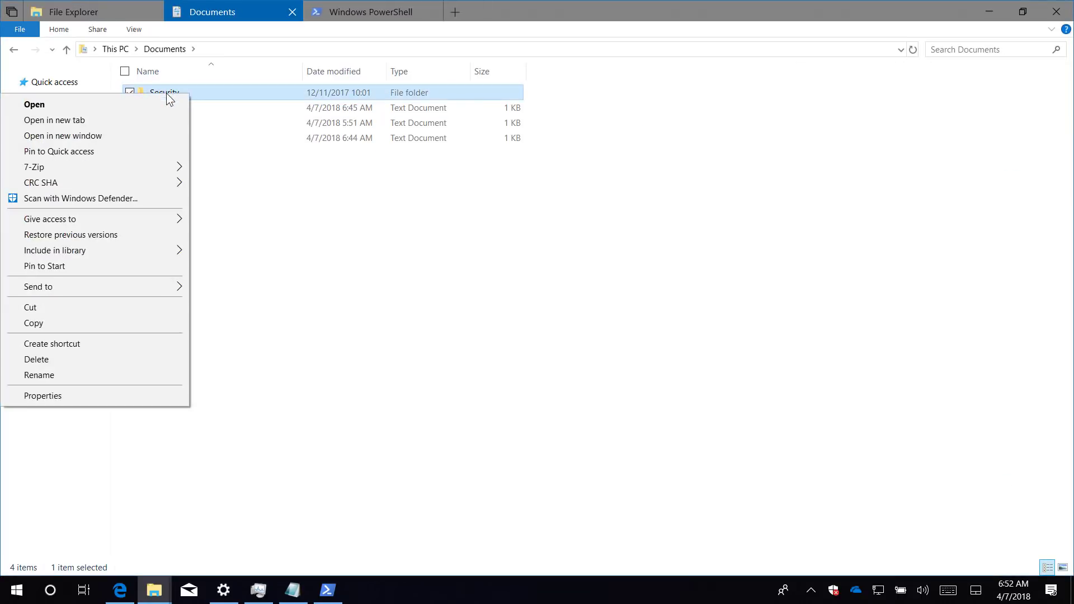
pyautogui.click(116, 122)
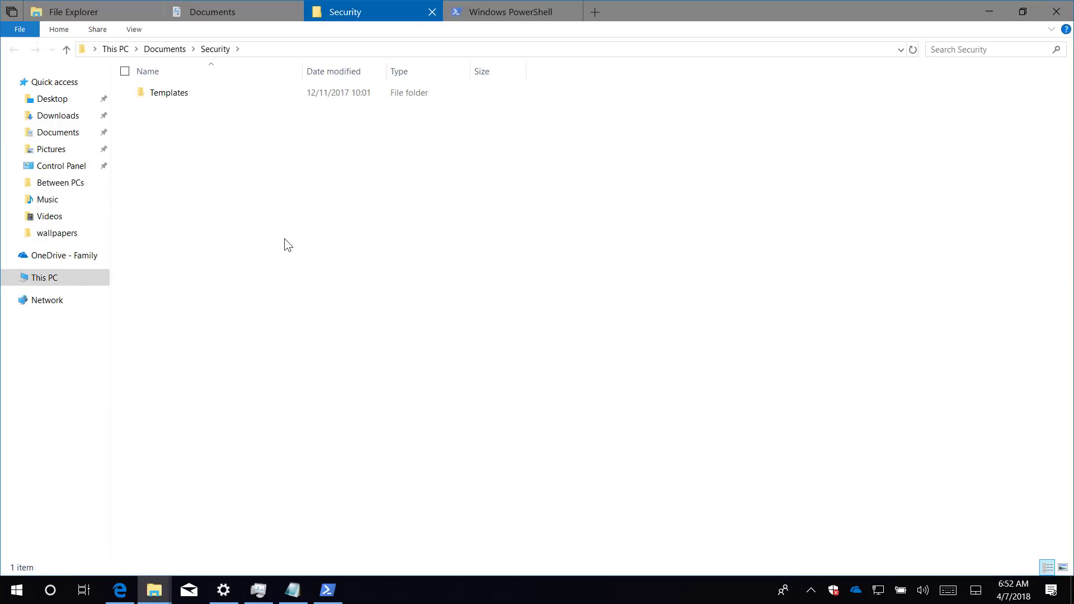
pyautogui.hotkey('ctrl', 'n')
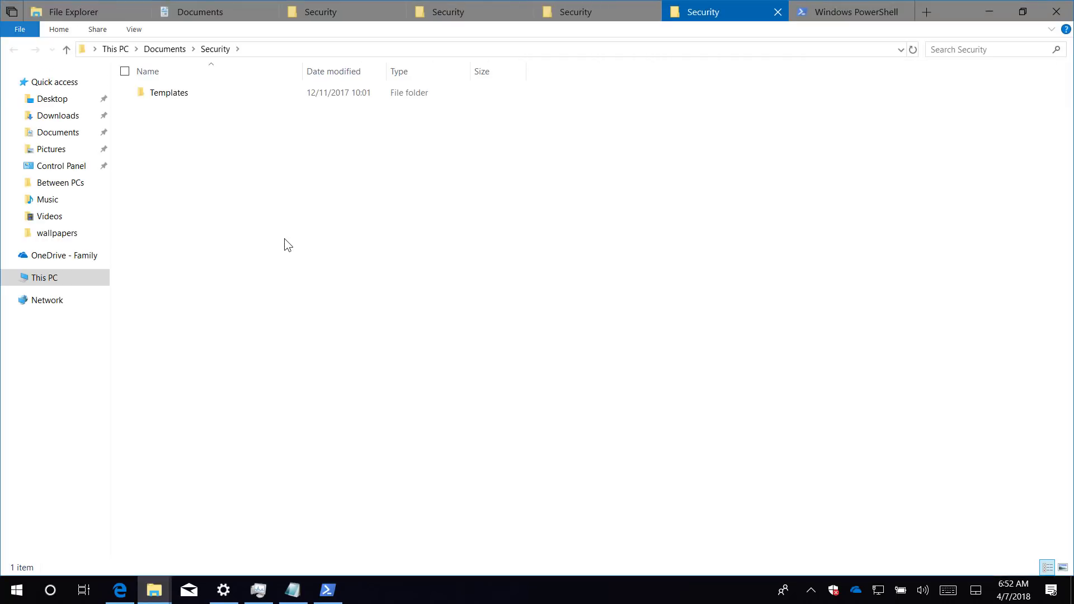
# Step: In System settings, switch the Alt+Tab view to windows only, then back to Windows and tabs
pyautogui.click(224, 589)
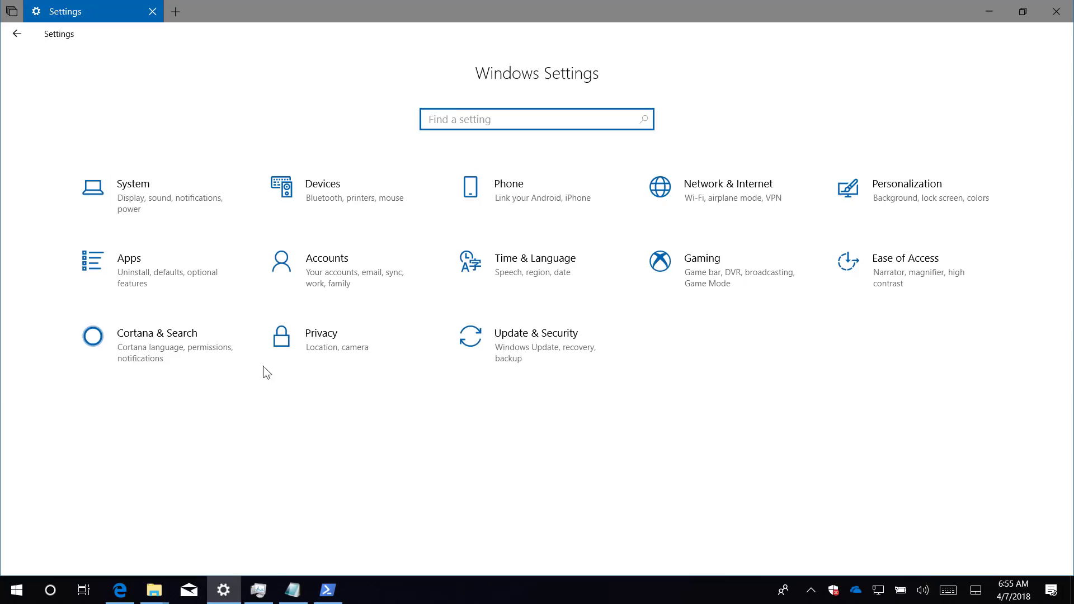
pyautogui.click(160, 196)
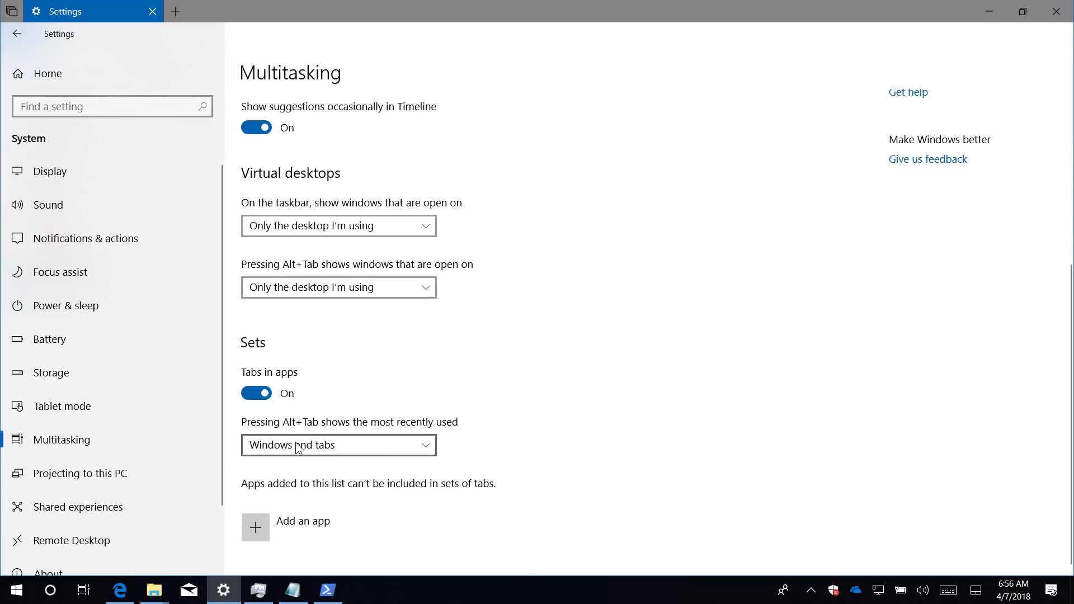
pyautogui.click(370, 445)
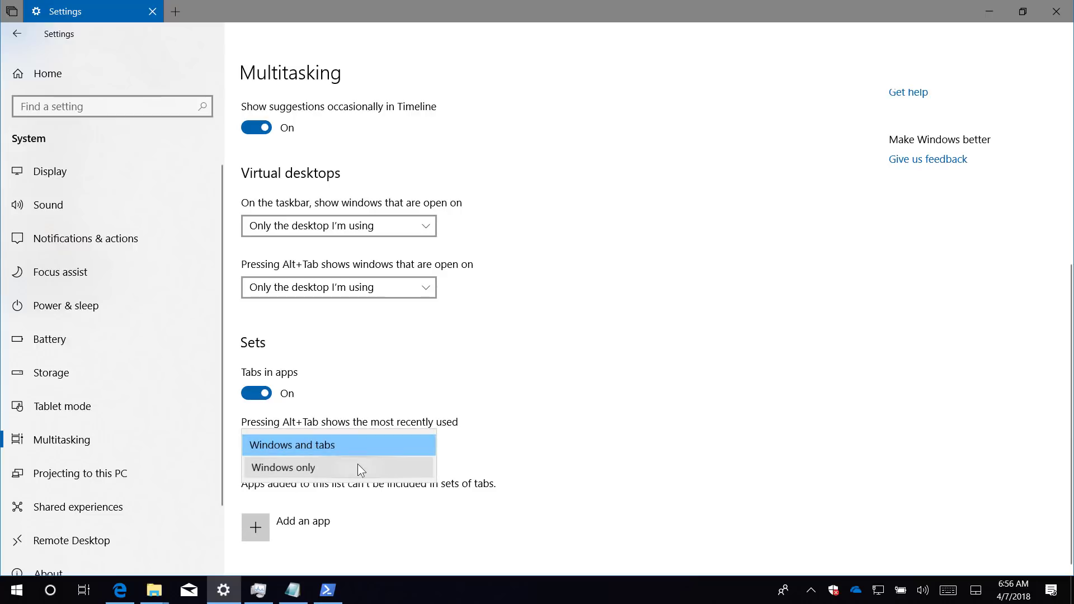
pyautogui.click(359, 467)
pyautogui.click(357, 447)
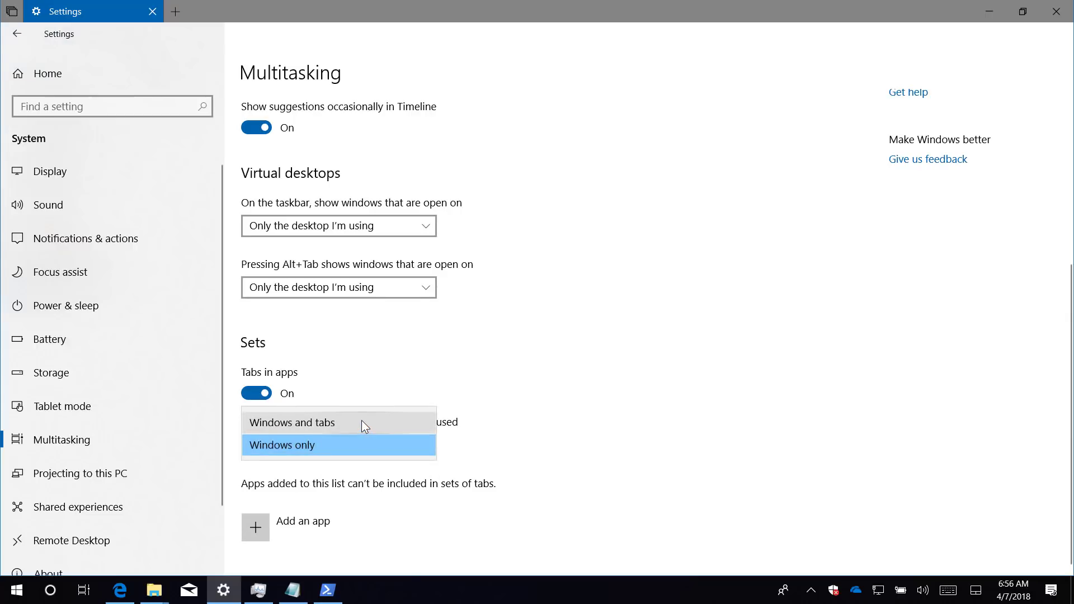
pyautogui.click(361, 422)
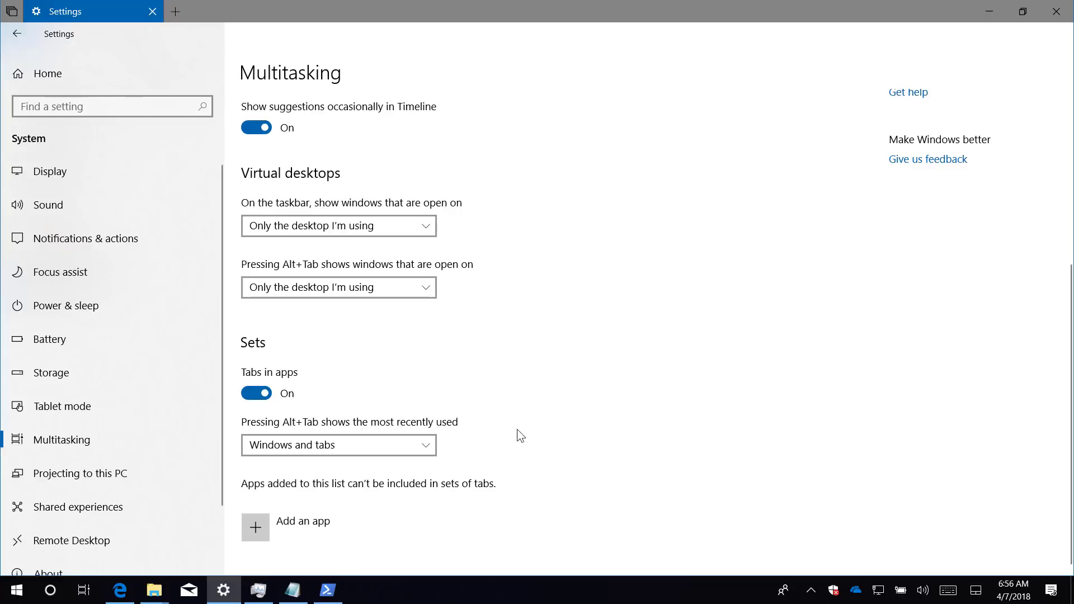
# Step: Add Camera to the apps excluded from sets and toggle Tabs in apps off and back on
pyautogui.click(318, 528)
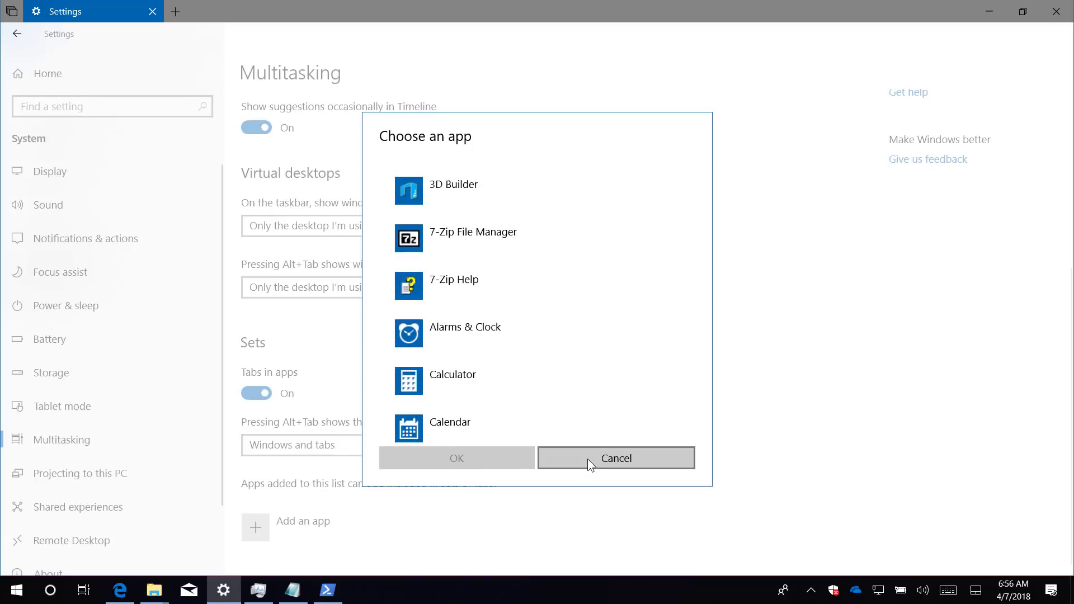
pyautogui.scroll(-3, 592, 388)
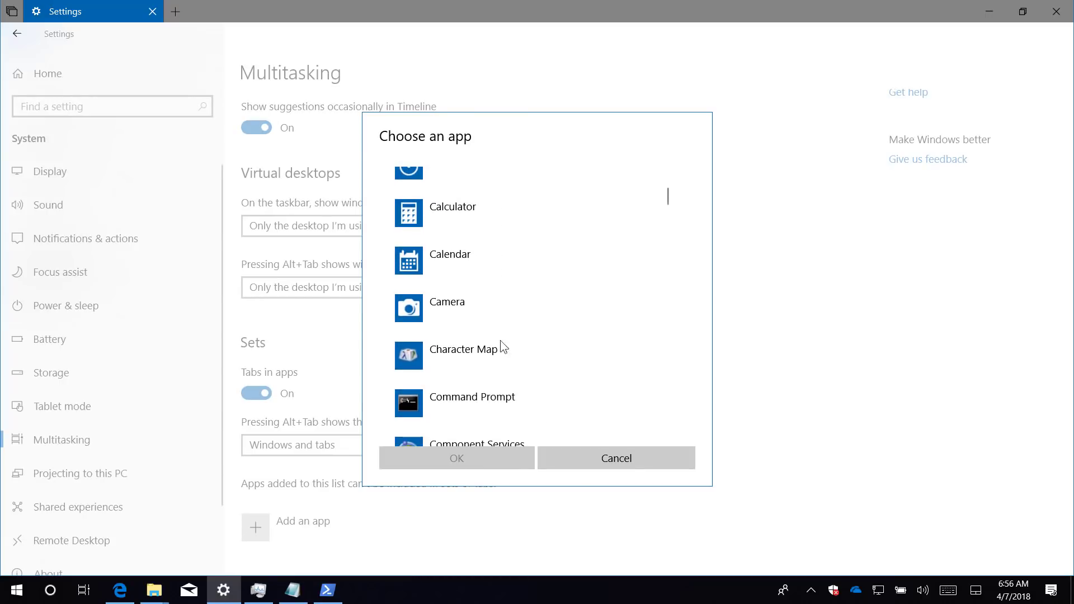
pyautogui.click(443, 303)
pyautogui.click(443, 455)
pyautogui.scroll(-1, 593, 391)
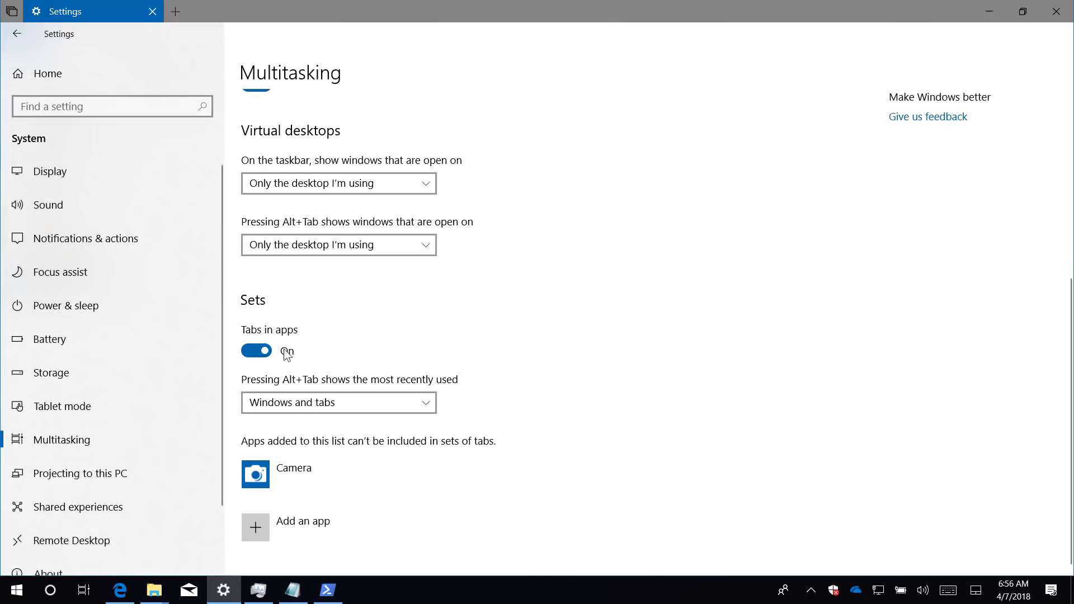
pyautogui.click(261, 352)
pyautogui.click(259, 351)
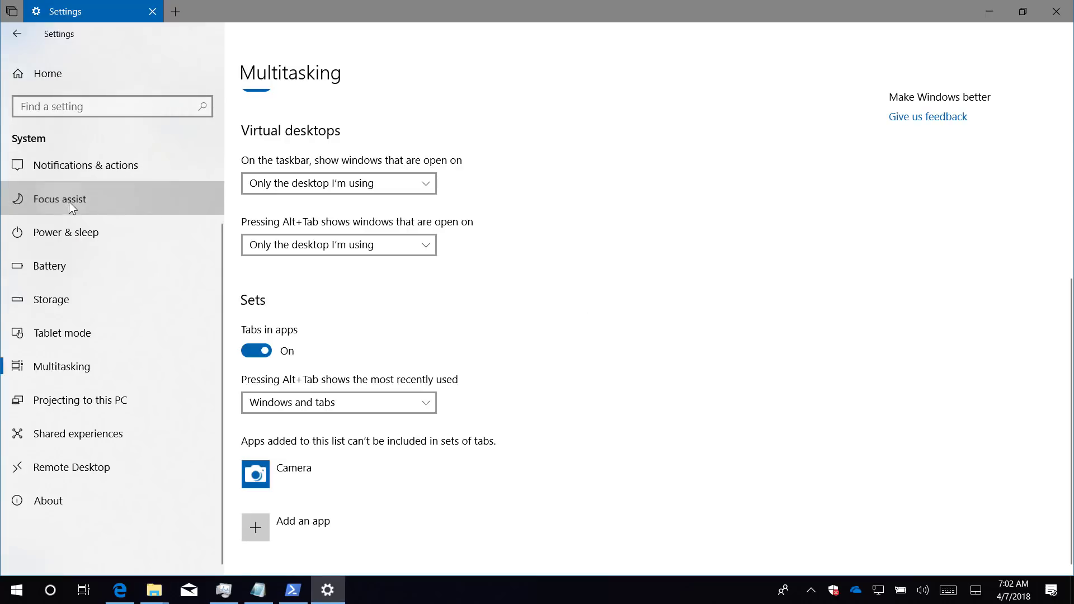
# Step: Open Focus assist and scroll down to its Automatic rules
pyautogui.click(61, 201)
pyautogui.scroll(-2, 518, 307)
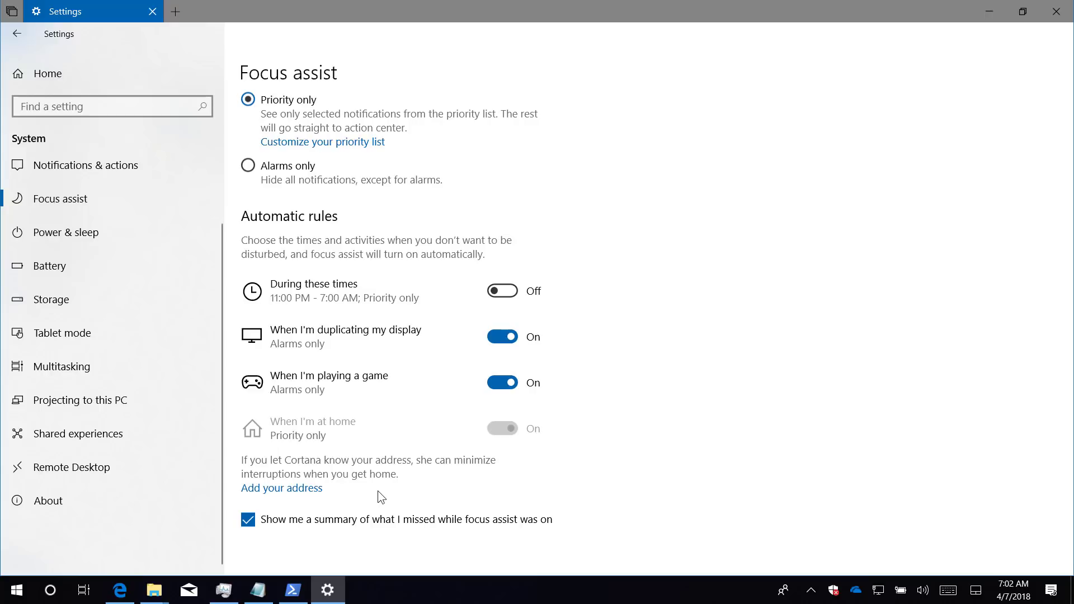
# Step: Try adding a Cortana home address, then reopen Settings and go to the Devices page
pyautogui.click(299, 492)
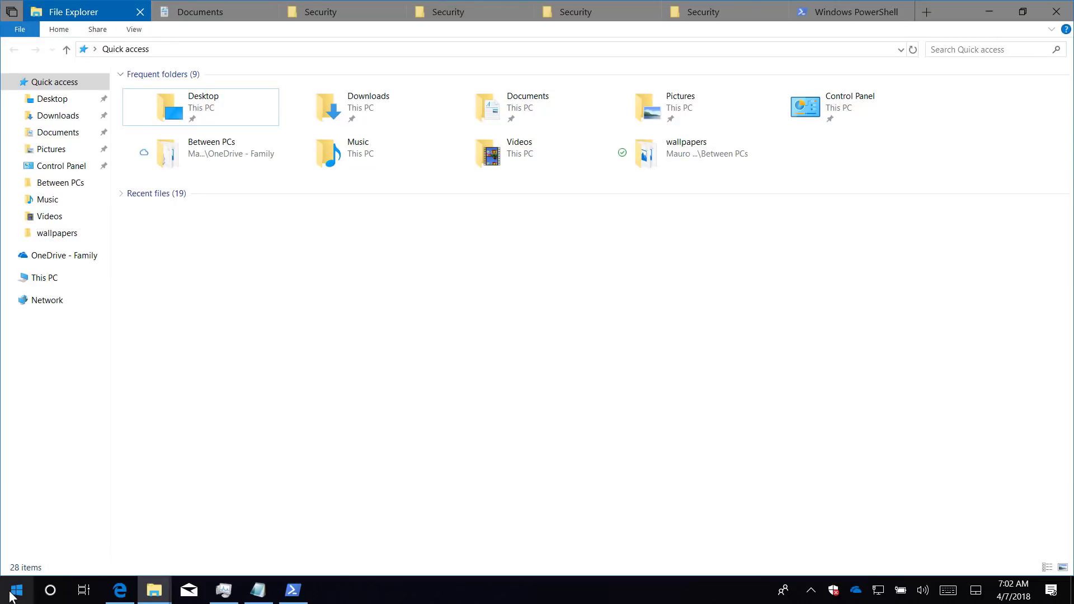
pyautogui.click(15, 591)
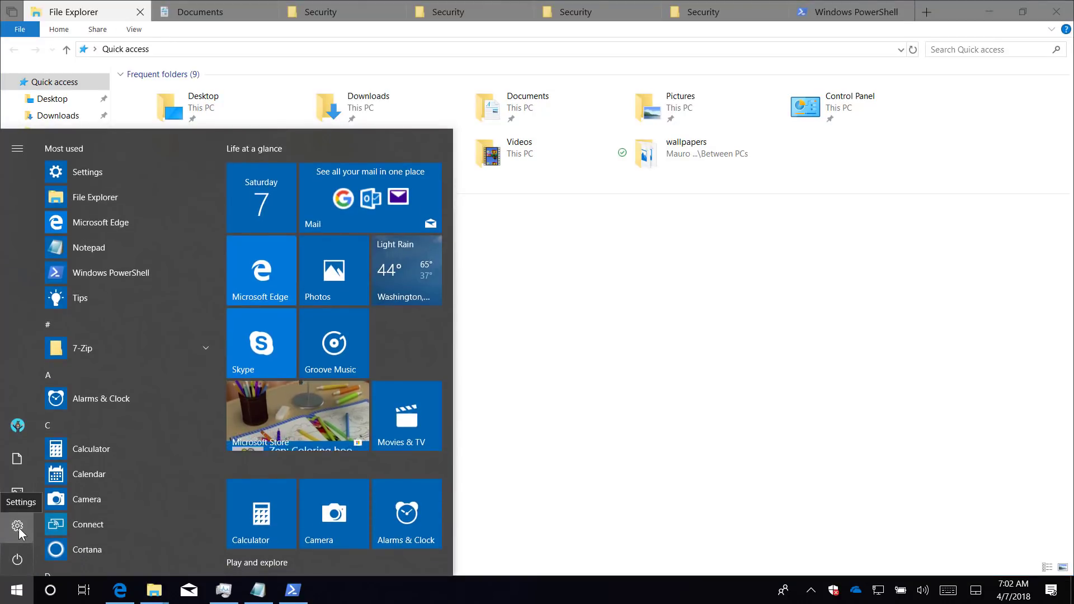
pyautogui.click(18, 528)
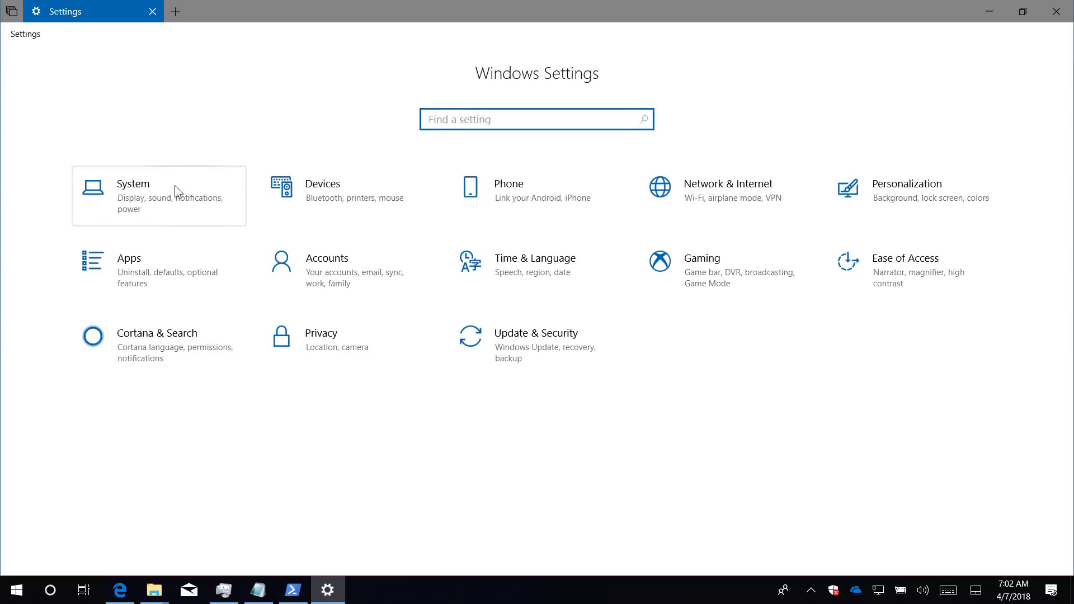
pyautogui.click(174, 189)
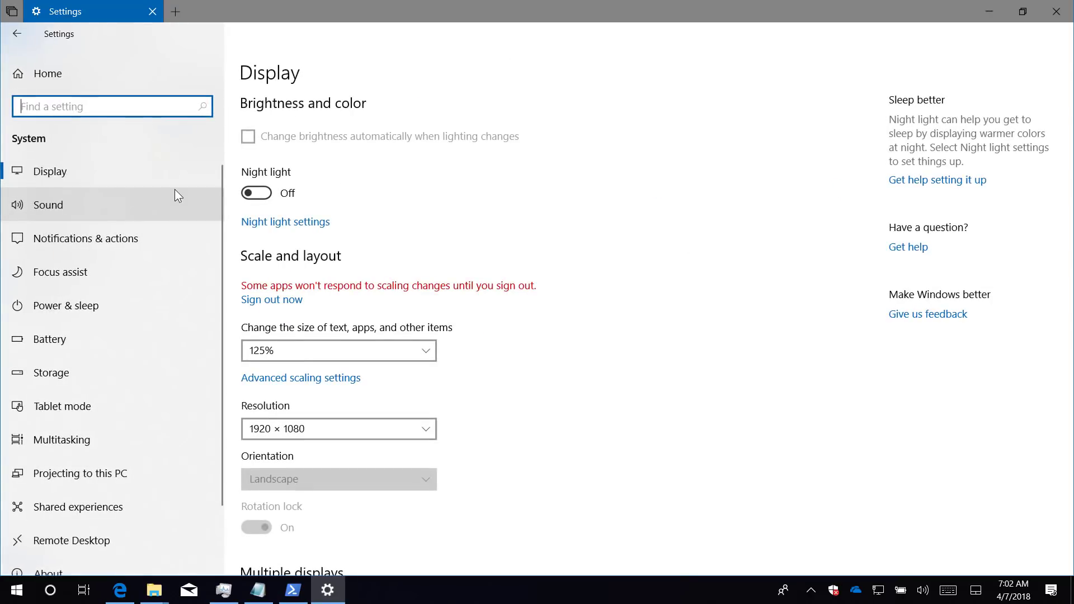
pyautogui.click(62, 73)
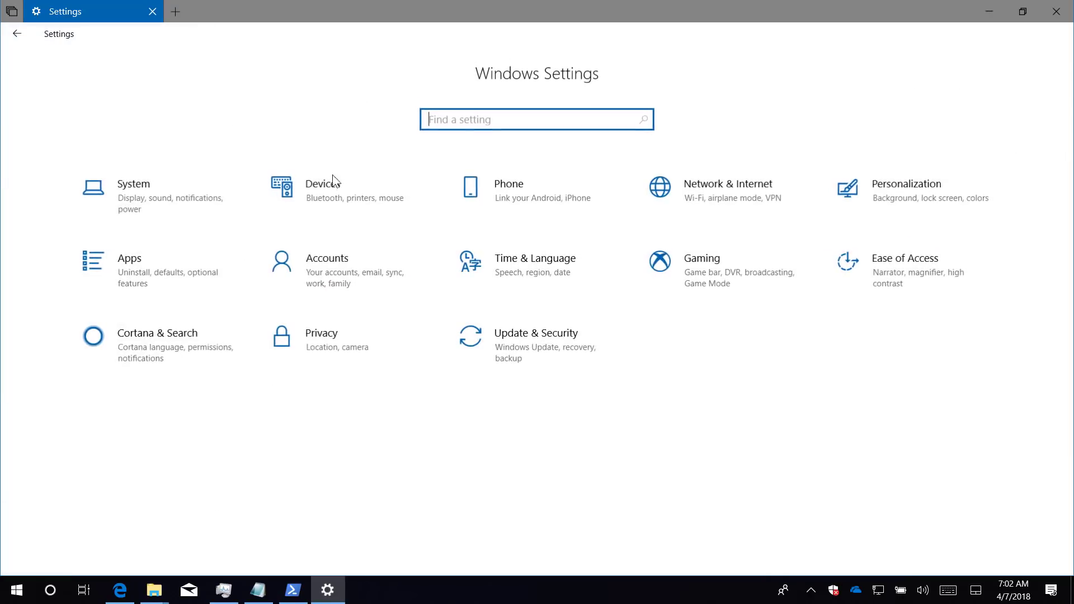
pyautogui.click(327, 184)
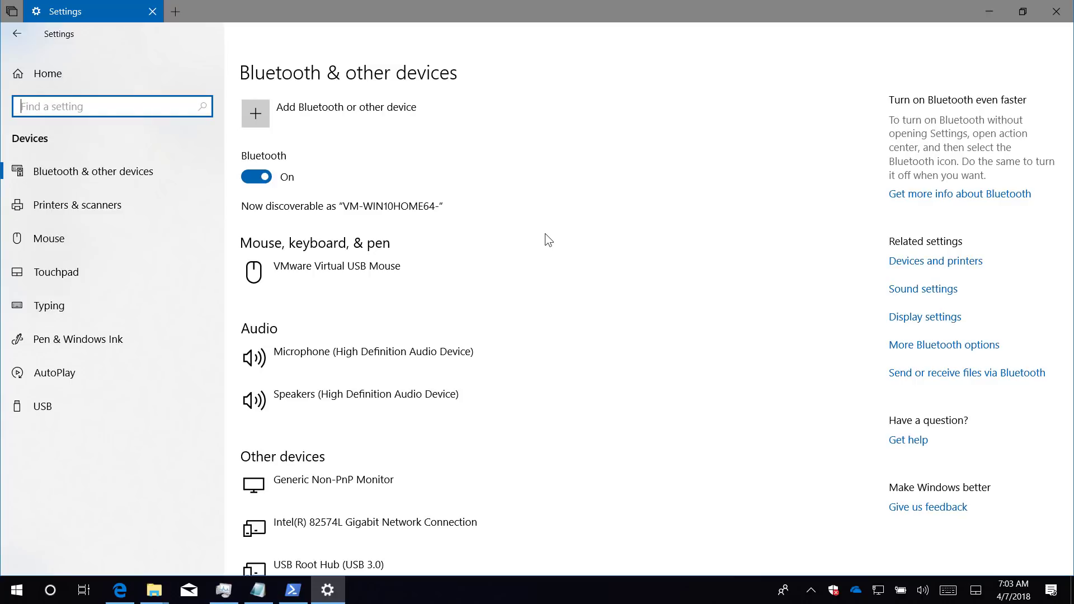
pyautogui.scroll(-5, 544, 234)
pyautogui.scroll(5, 508, 255)
# Step: Switch to Edge and view its second tab about the build
pyautogui.click(120, 591)
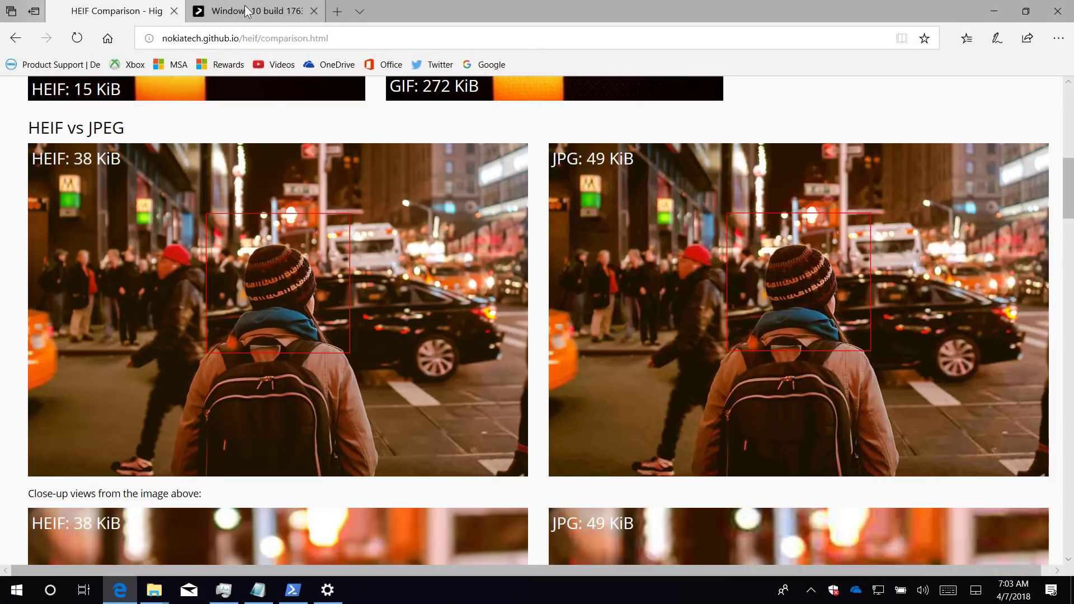
pyautogui.click(246, 10)
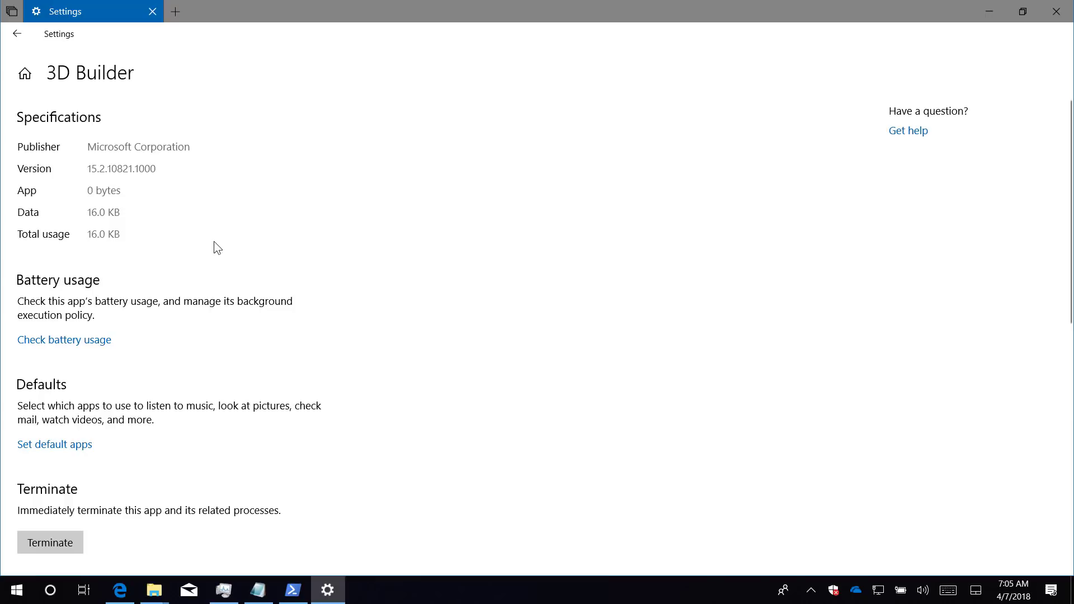
# Step: View 3D Builder's battery usage details
pyautogui.click(62, 341)
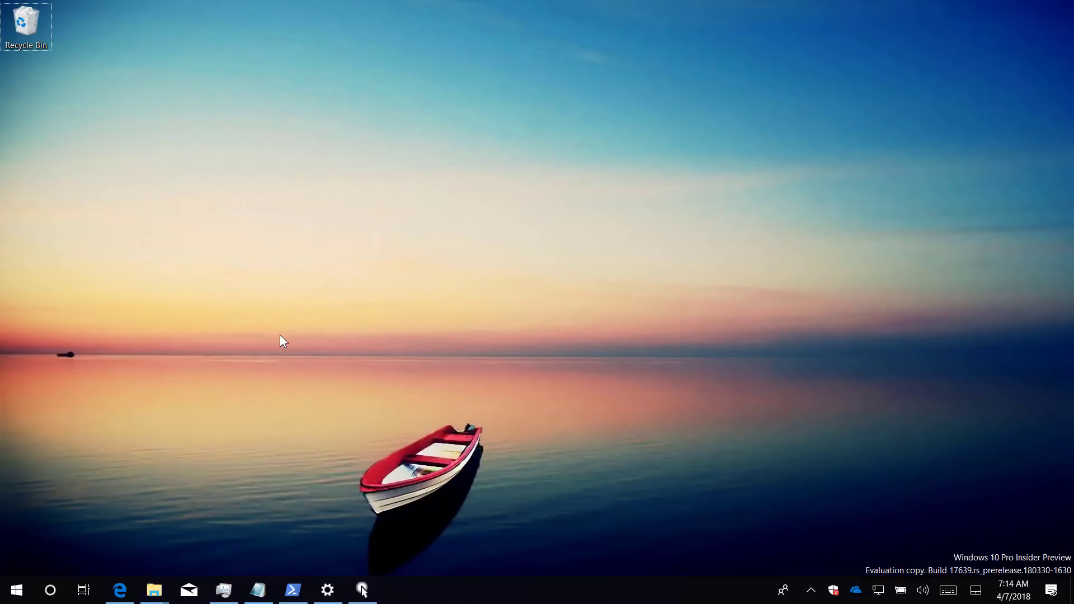
# Step: Open Cortana Show Me from the taskbar and browse its System category guides
pyautogui.click(362, 590)
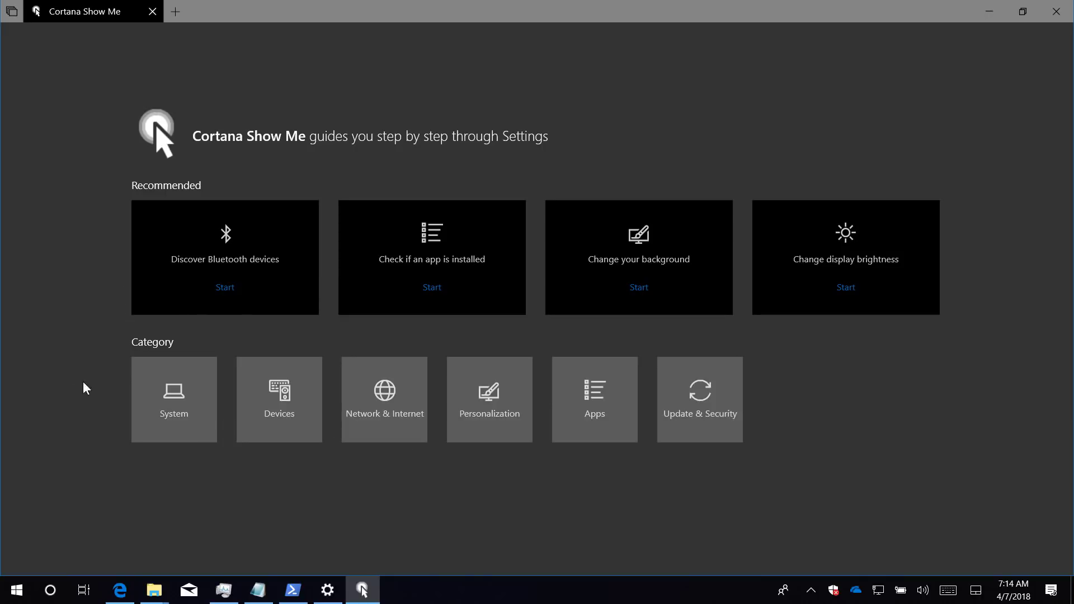
pyautogui.click(166, 396)
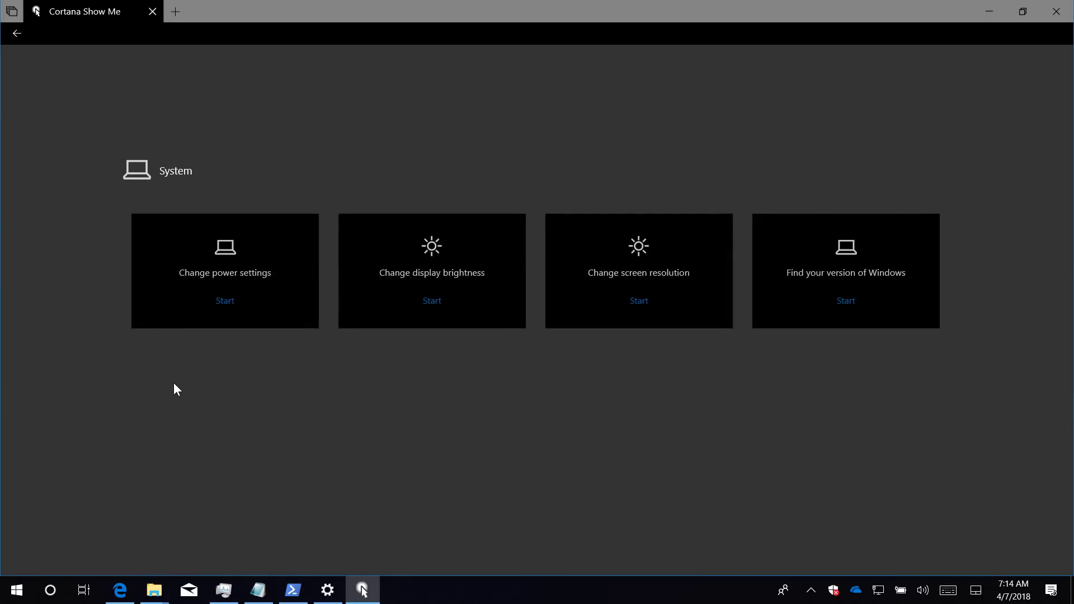
# Step: Start the Change power settings guide and let it reach Settings > System > Power & sleep
pyautogui.click(243, 247)
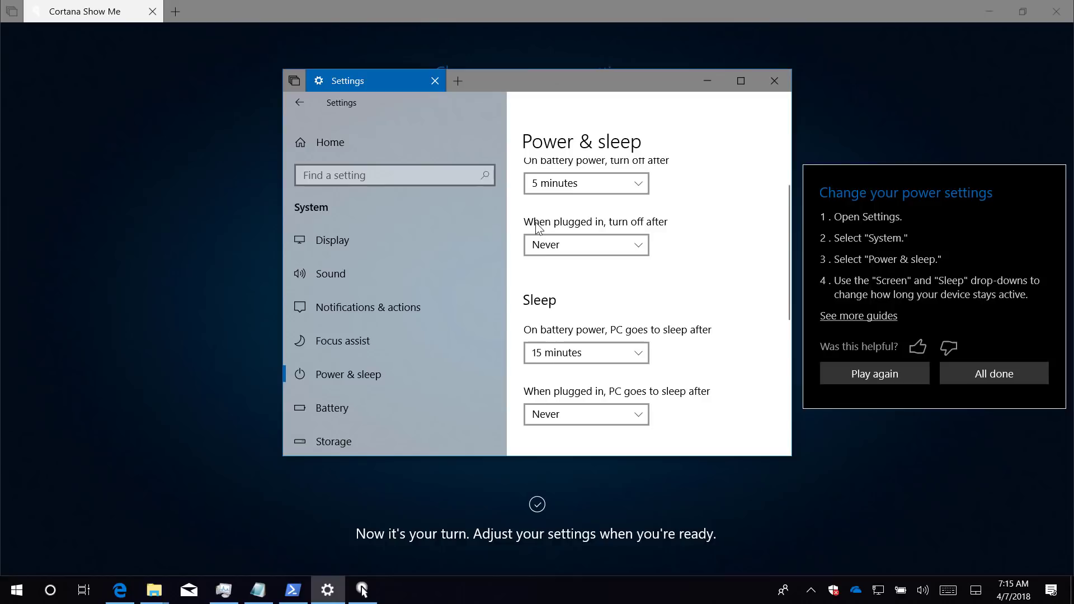
# Step: Set the on-battery screen timeout to 15 minutes, close the Show Me guide, and maximize Settings
pyautogui.click(612, 183)
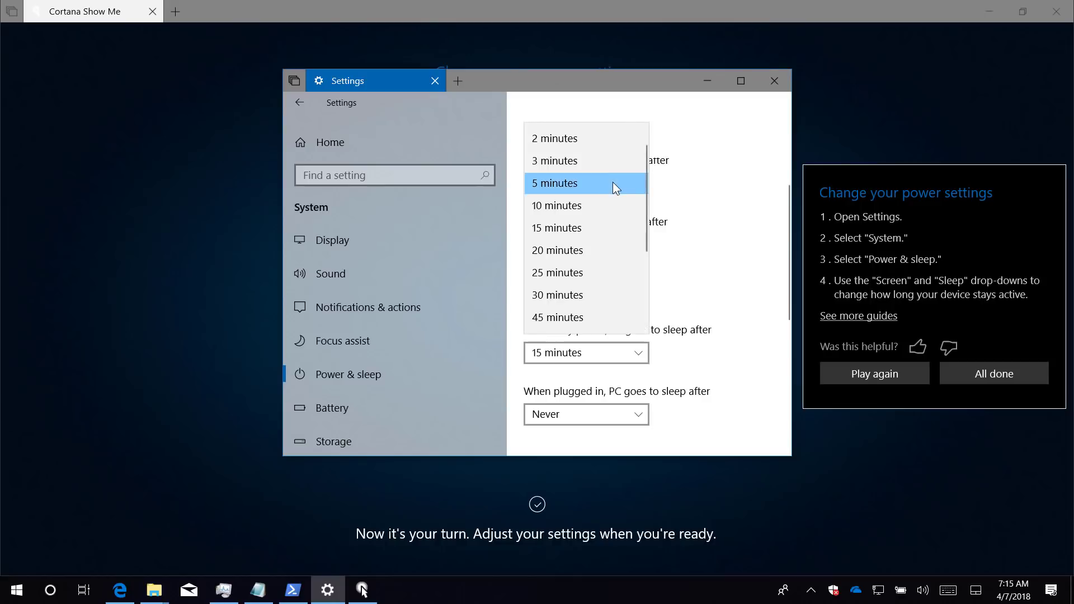
pyautogui.click(601, 235)
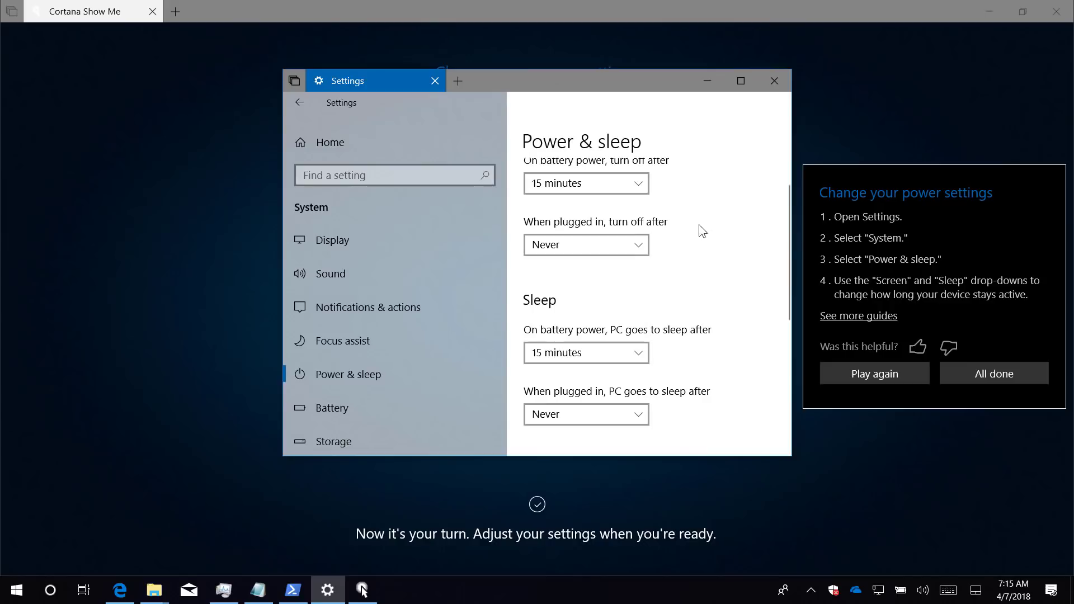
pyautogui.click(743, 82)
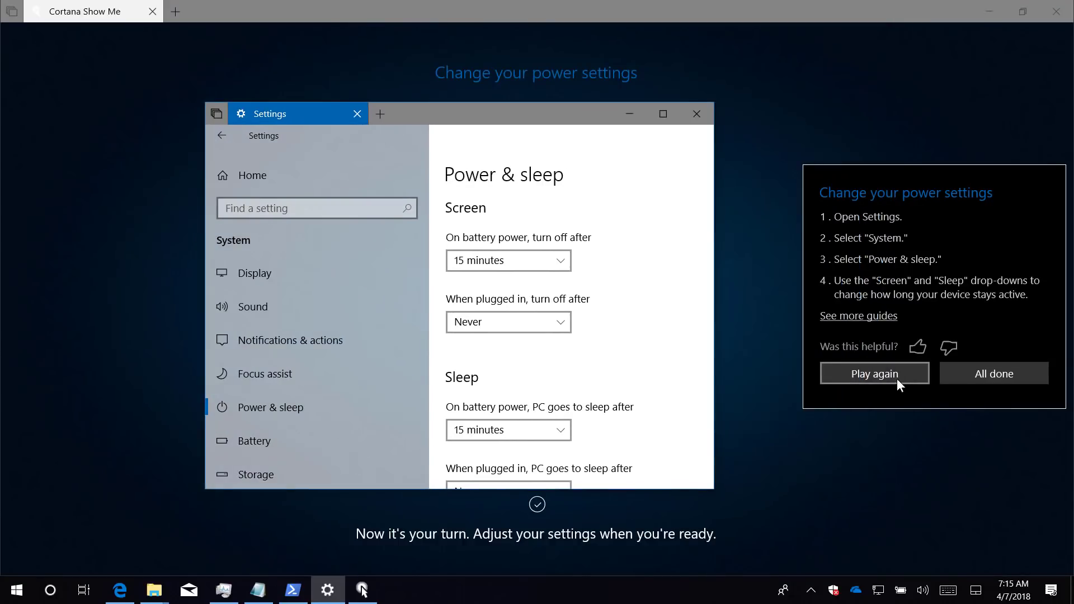
pyautogui.click(992, 374)
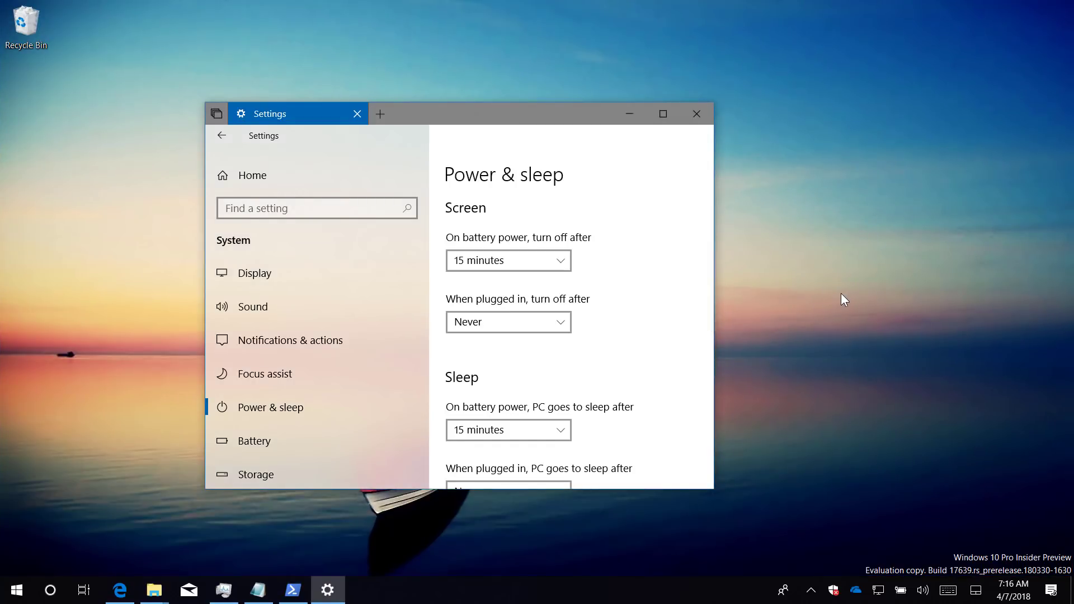
pyautogui.click(665, 115)
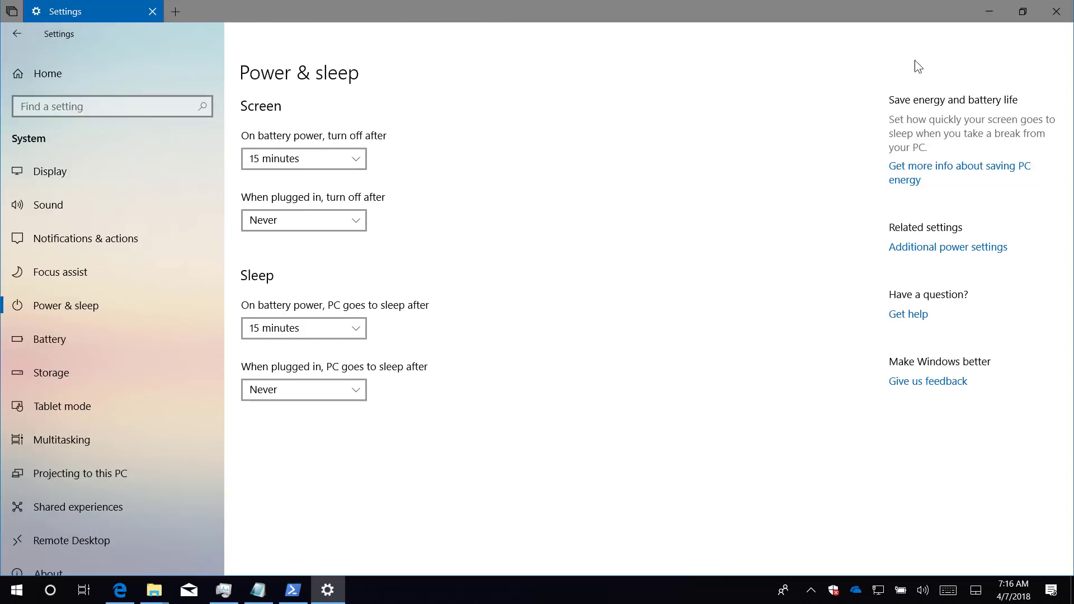
# Step: Minimize Settings, review the six running apps in Task Manager's Processes tab, then close it
pyautogui.click(988, 13)
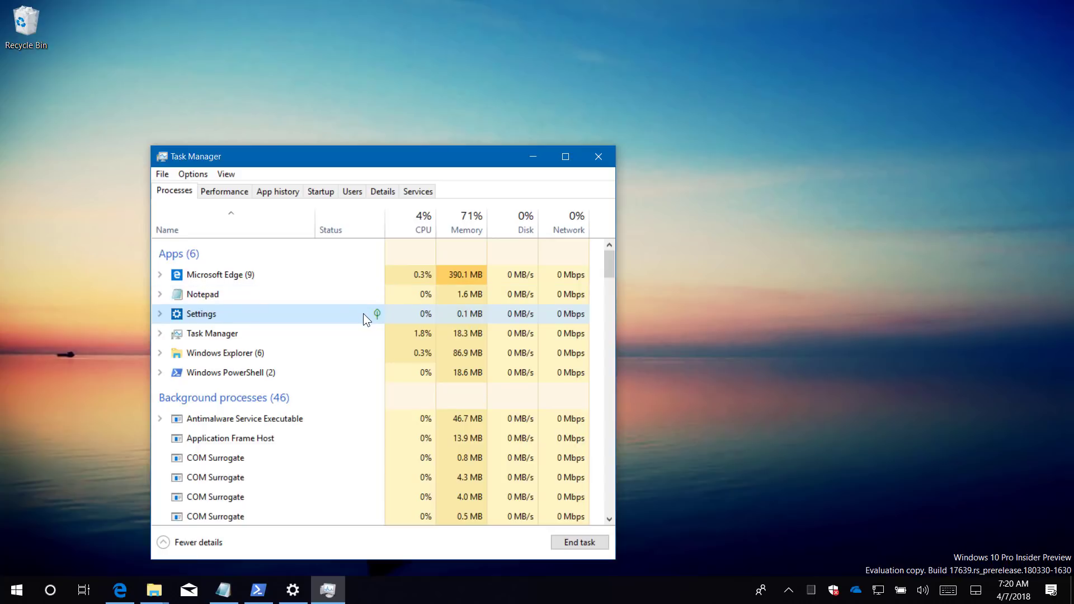
pyautogui.click(598, 156)
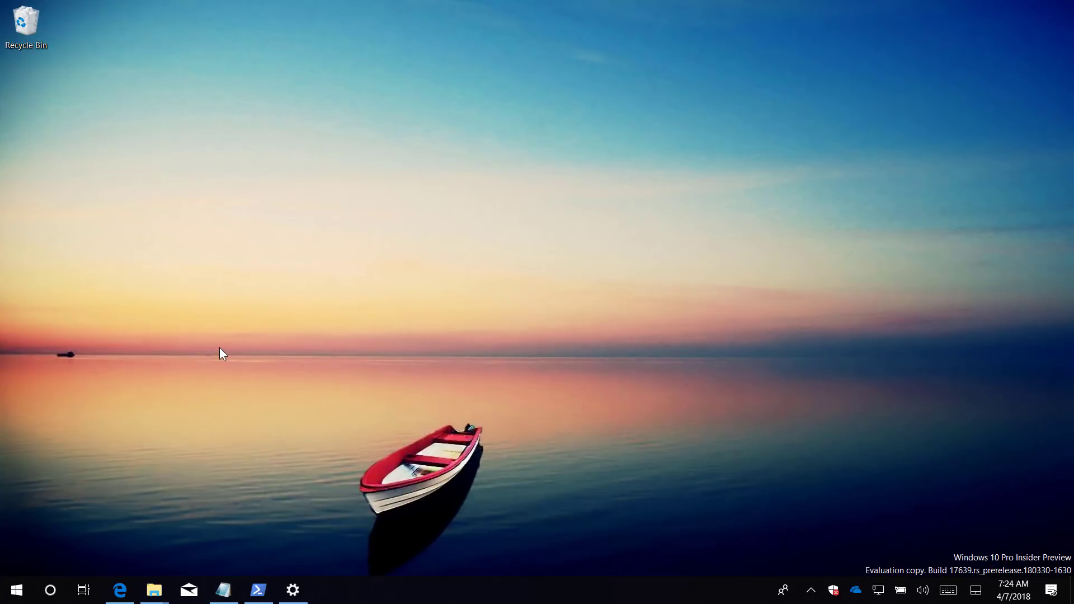
# Step: Scroll through the HEIF vs GIF and HEIF vs JPEG comparisons in Edge, then show the desktop with Win+D
pyautogui.click(120, 589)
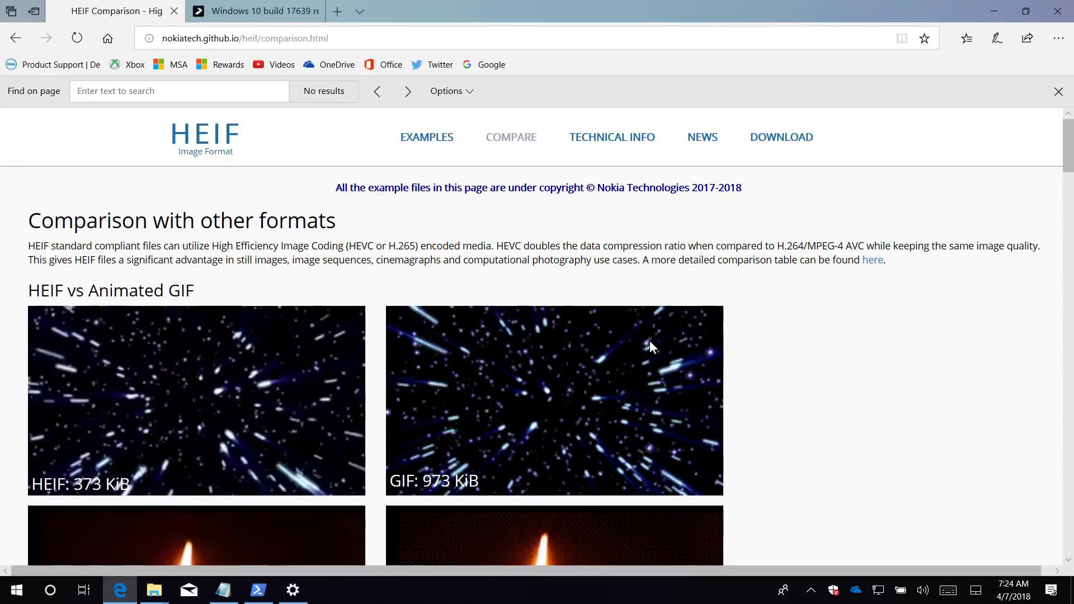
pyautogui.scroll(-1, 650, 344)
pyautogui.scroll(-3, 651, 343)
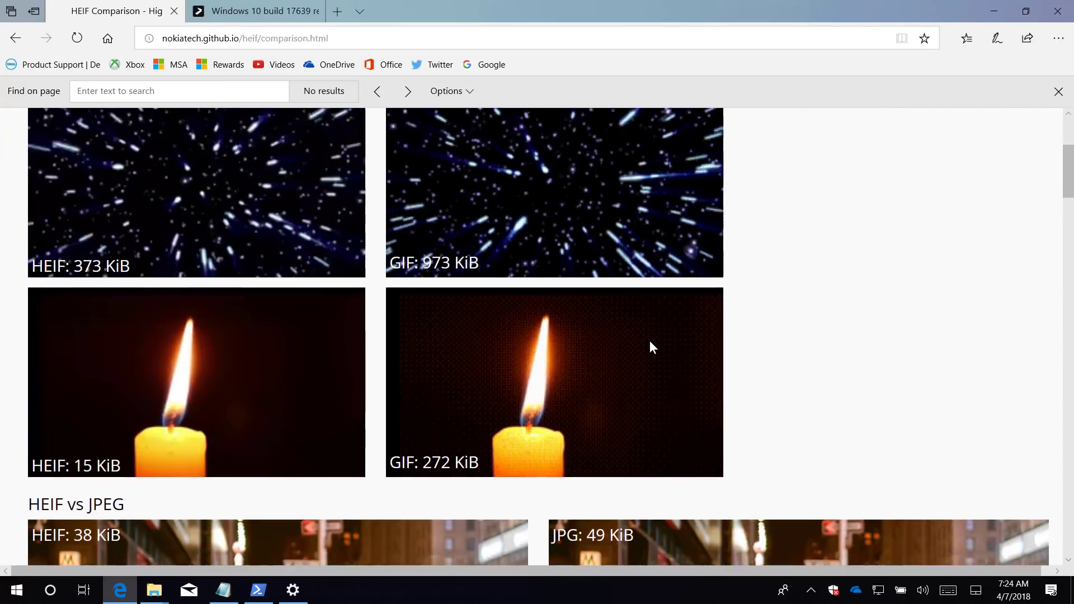
pyautogui.scroll(-1, 649, 340)
pyautogui.scroll(-2, 649, 341)
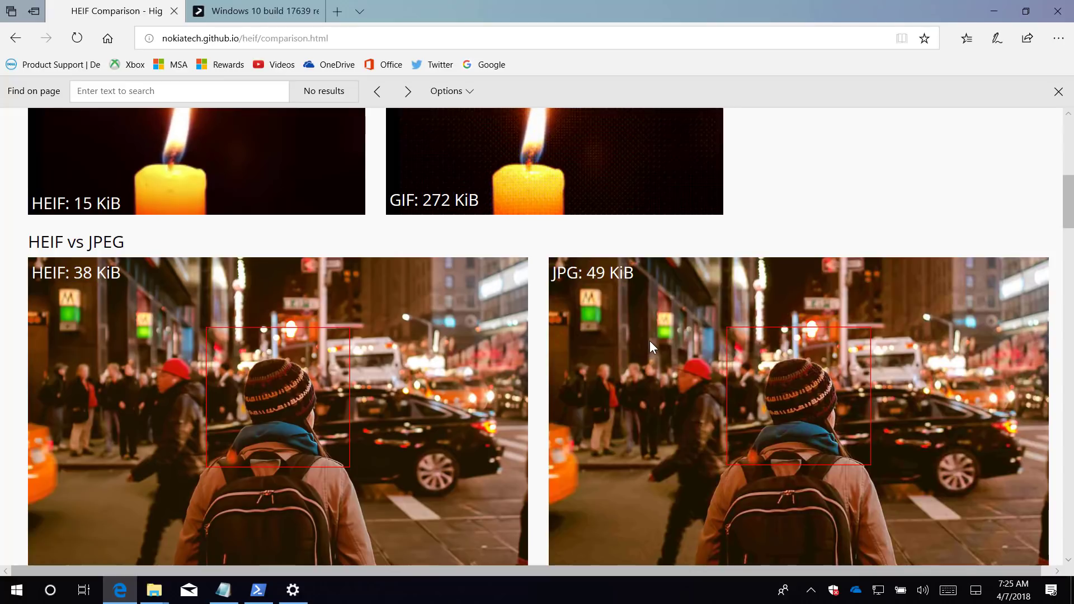
pyautogui.scroll(-1, 649, 341)
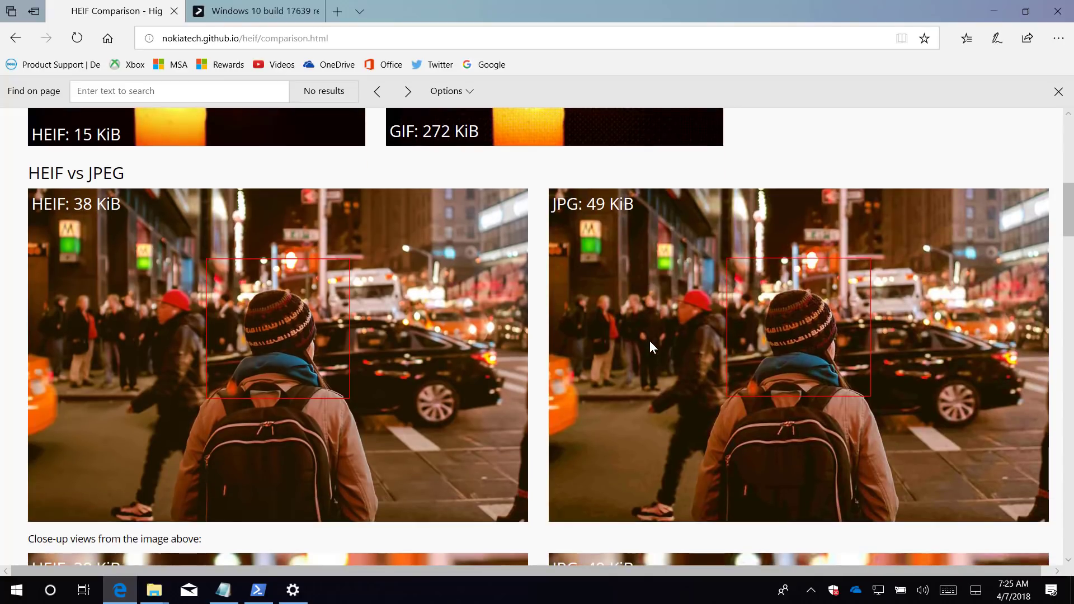
pyautogui.press('super+d')
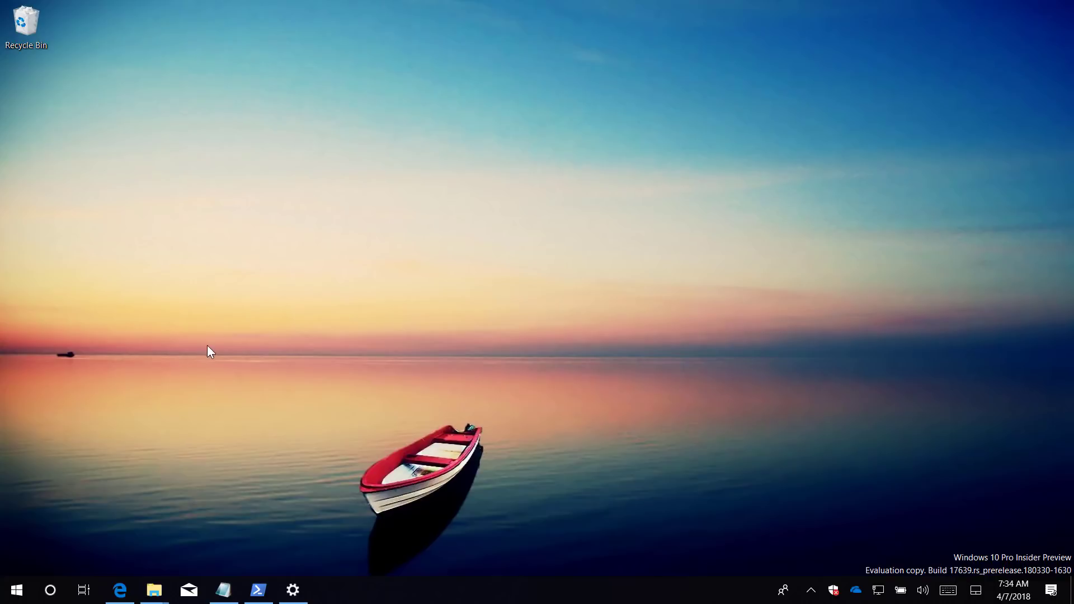
# Step: Go to Settings > Privacy > Diagnostics & feedback to view the tailored experiences and data viewer options
pyautogui.click(292, 589)
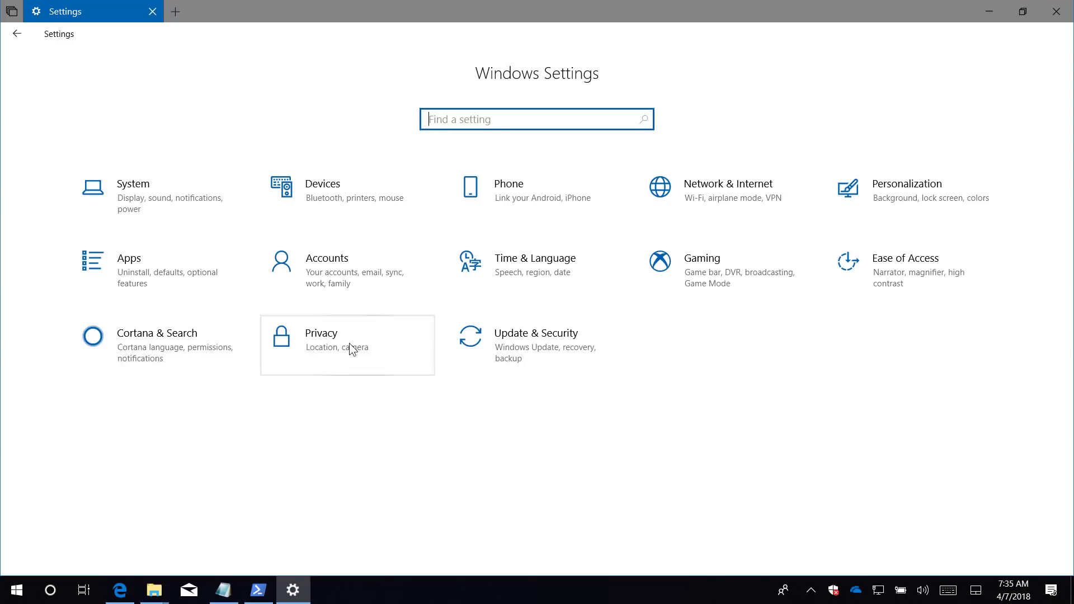
pyautogui.click(424, 369)
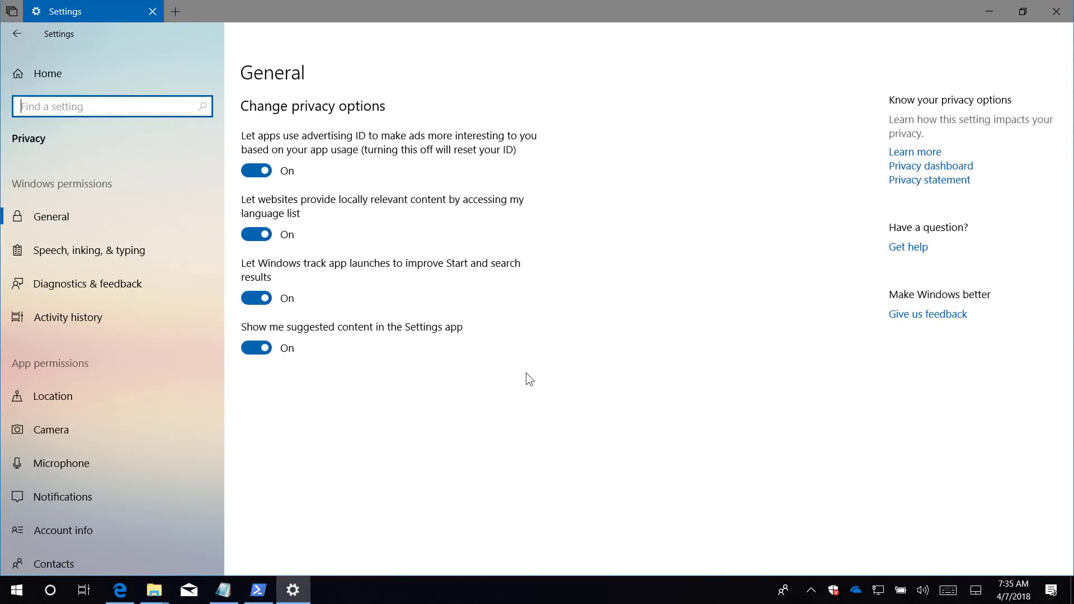
pyautogui.click(119, 287)
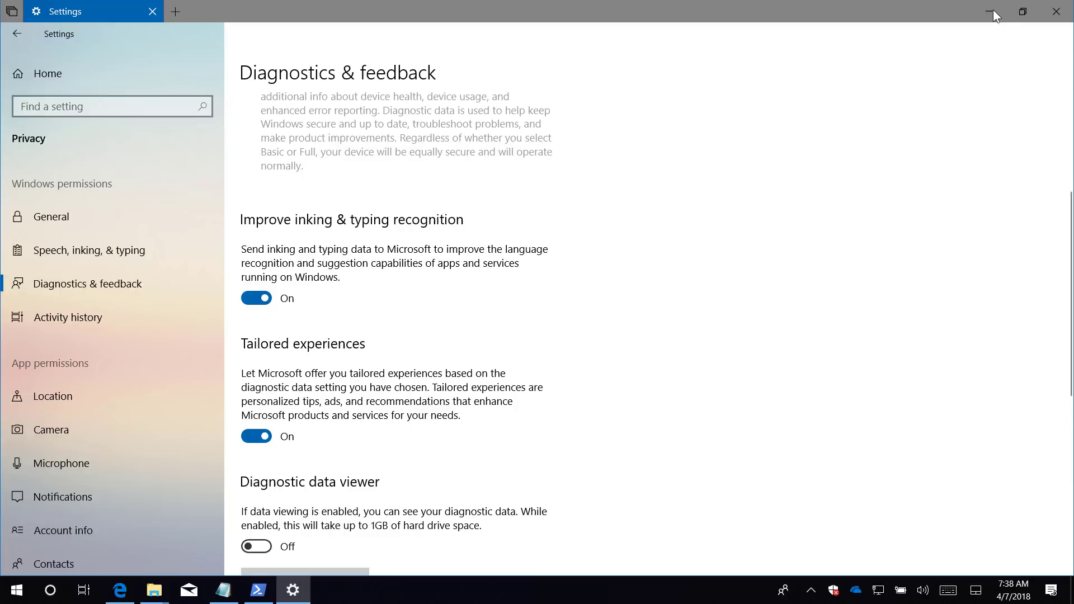
# Step: Minimize the Settings window to reveal the boat wallpaper
pyautogui.click(992, 10)
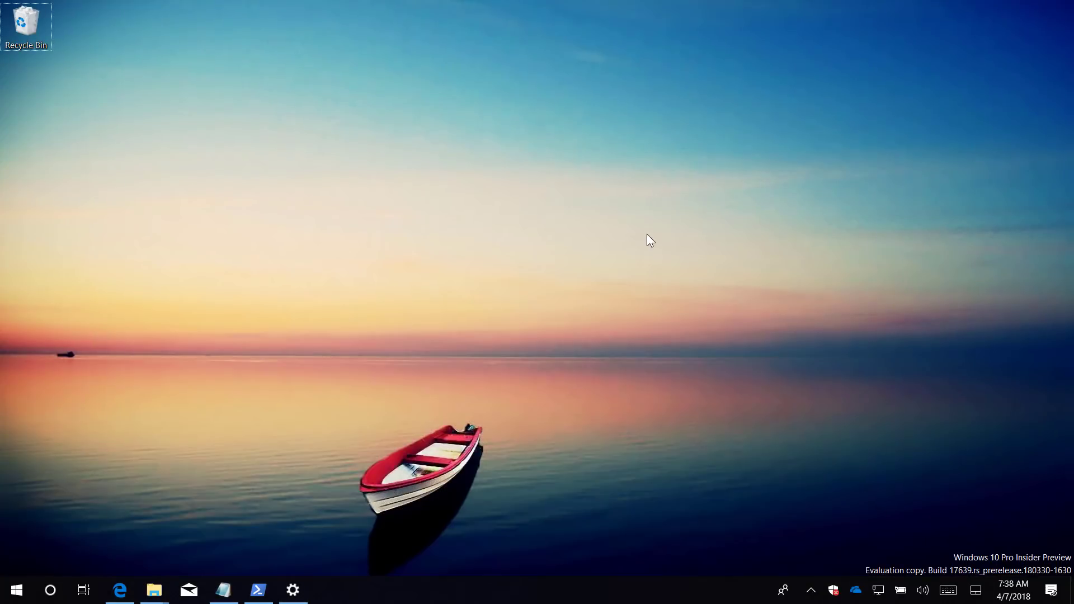